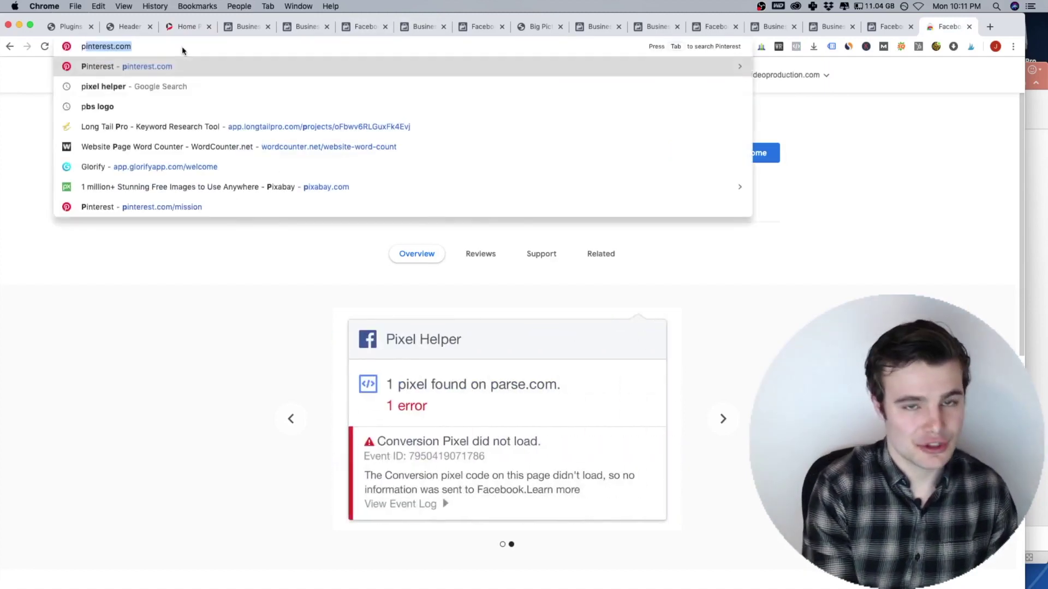
- Search the Chrome Web Store for 'pixel helper' and open the Facebook Pixel Helper page
text(ixel)
key(Return)
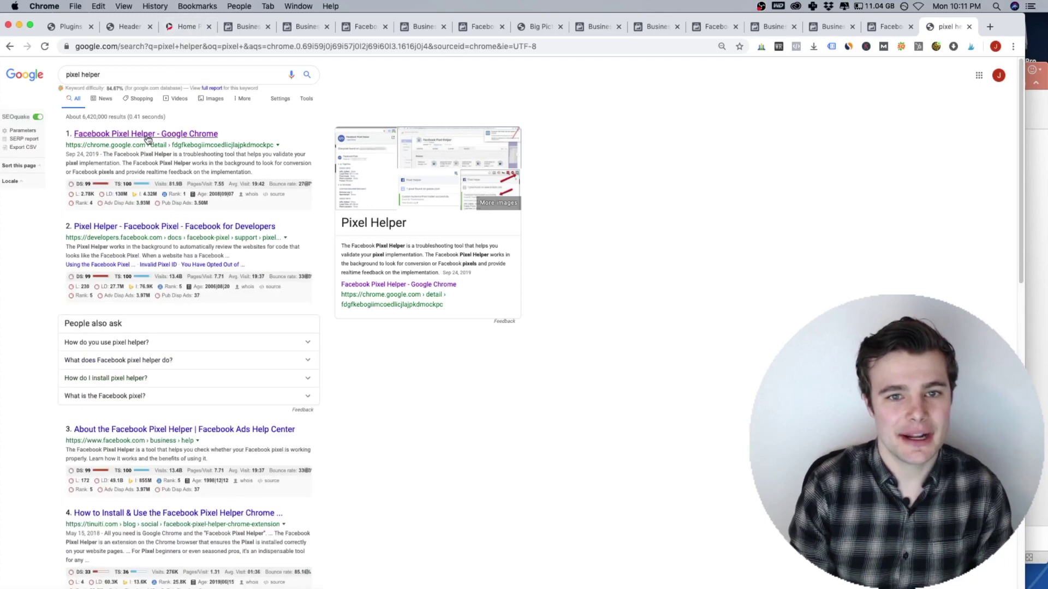
click(146, 139)
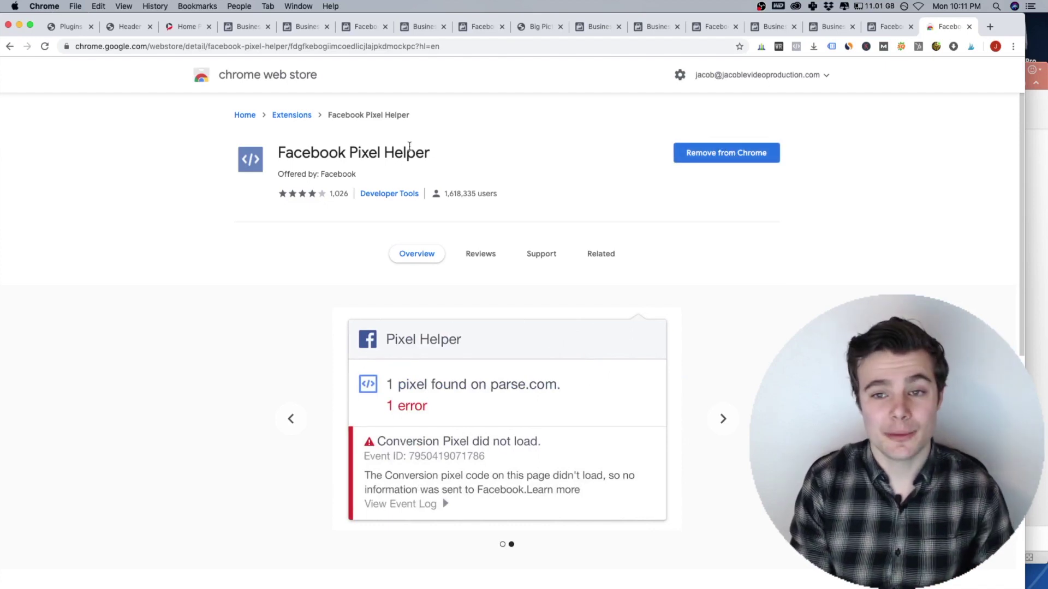
- On the jacob-le.com home page, use Pixel Helper to confirm one pixel fires PageView
click(187, 27)
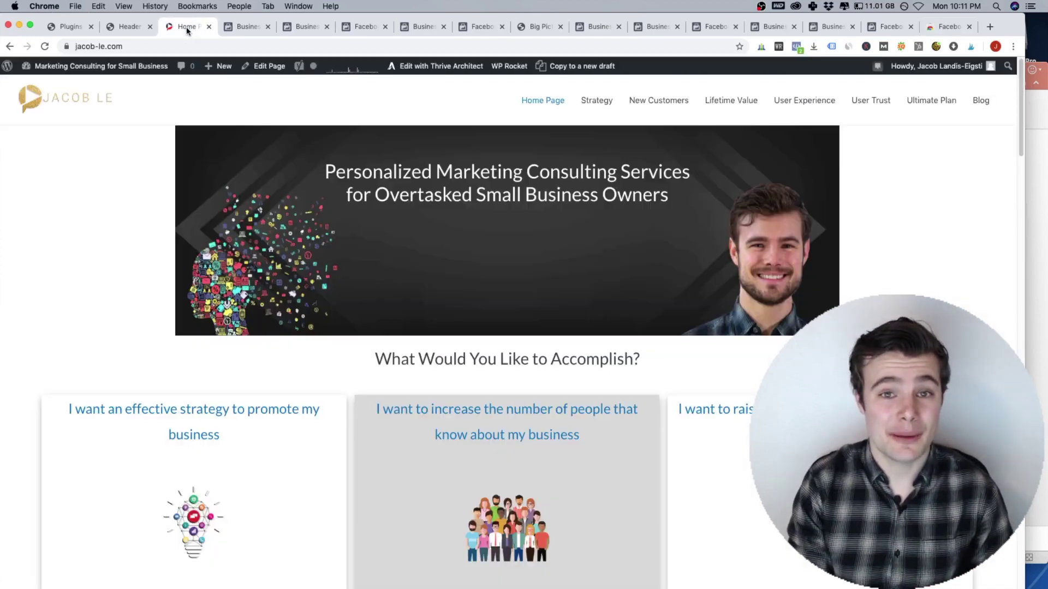
click(796, 48)
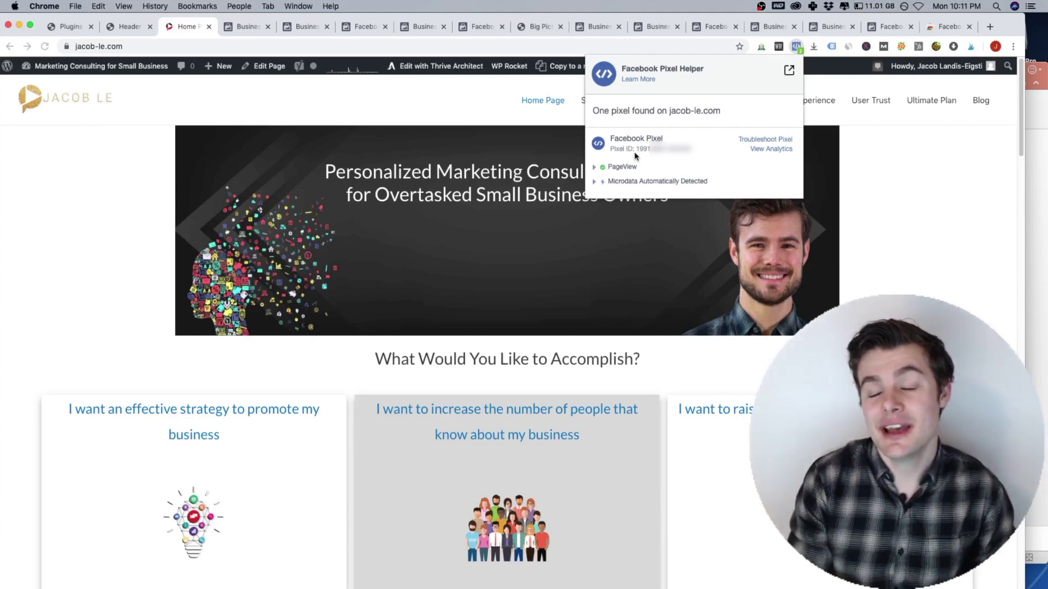
click(199, 113)
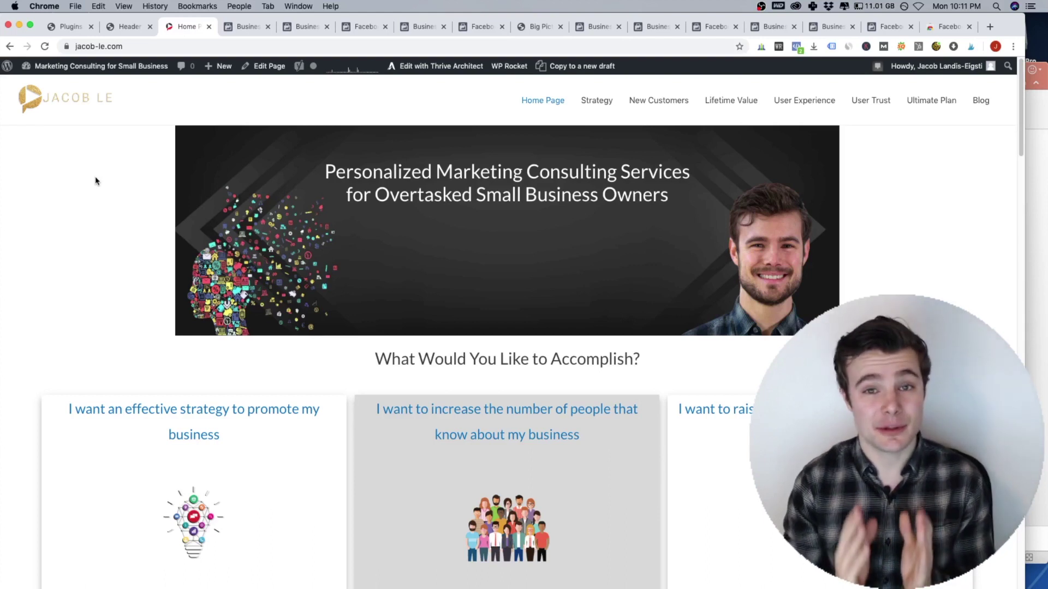
click(244, 26)
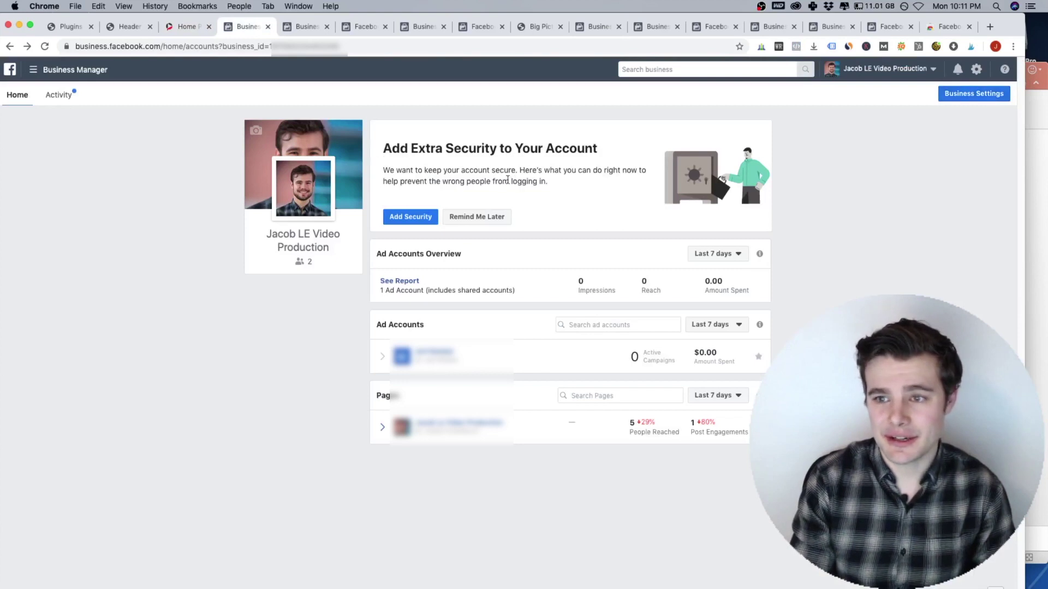
- Open the business's pixel in Events Manager from Business Settings > Data Sources > Pixels
click(967, 97)
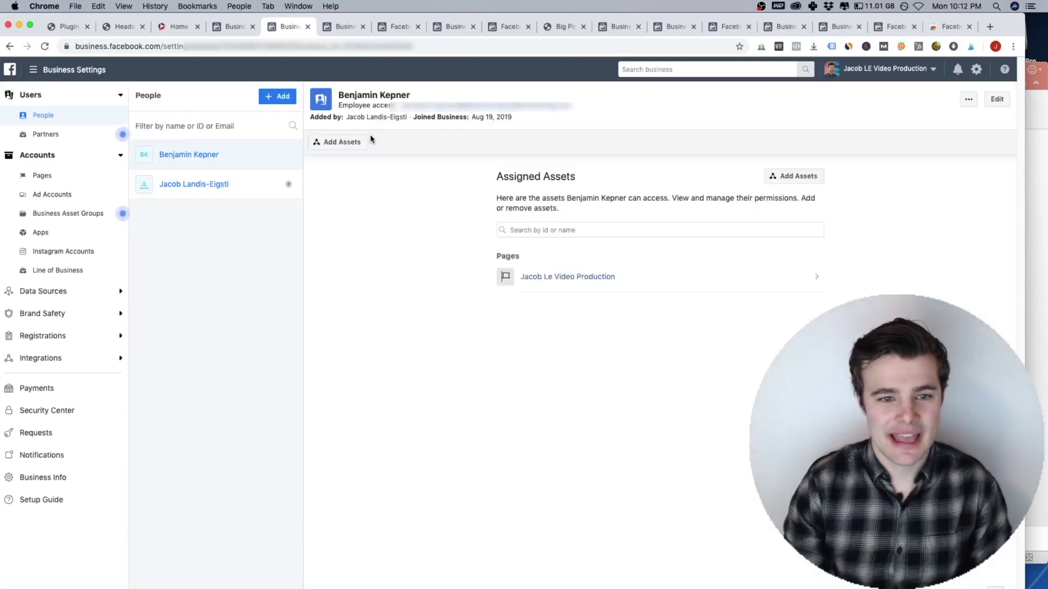
click(33, 300)
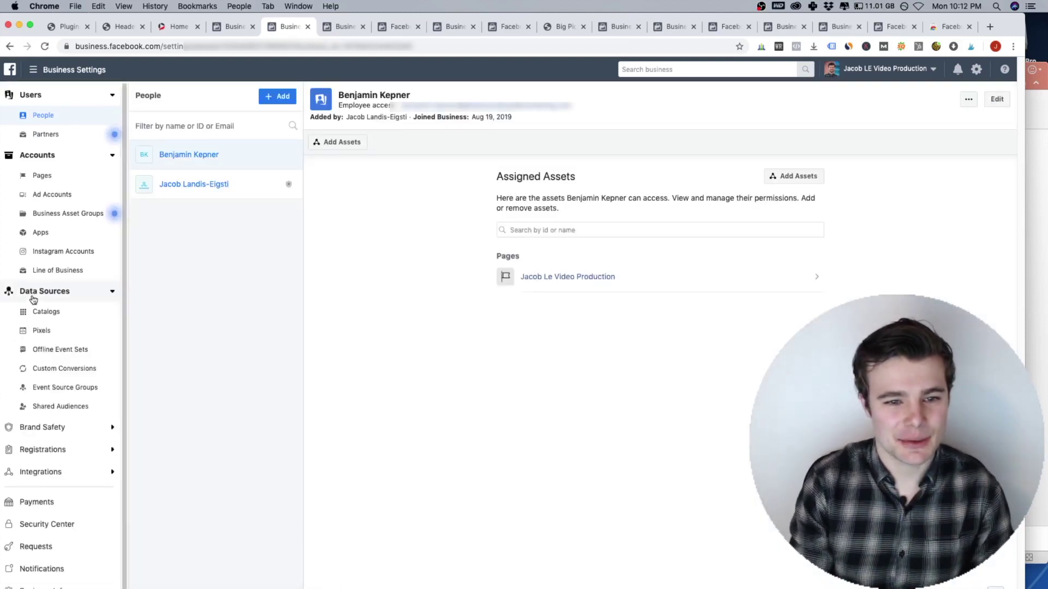
click(42, 331)
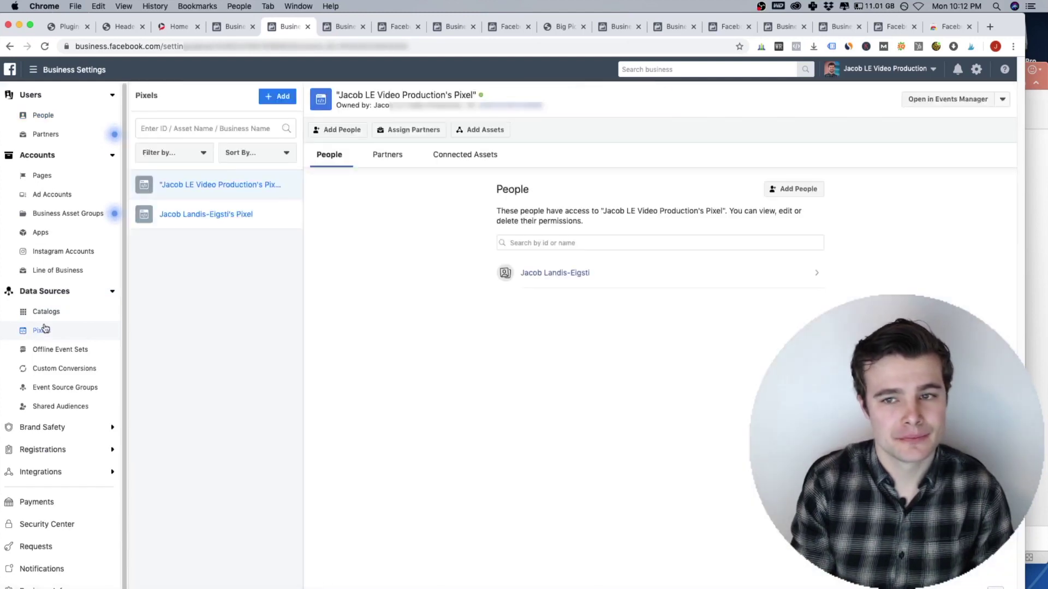
click(948, 100)
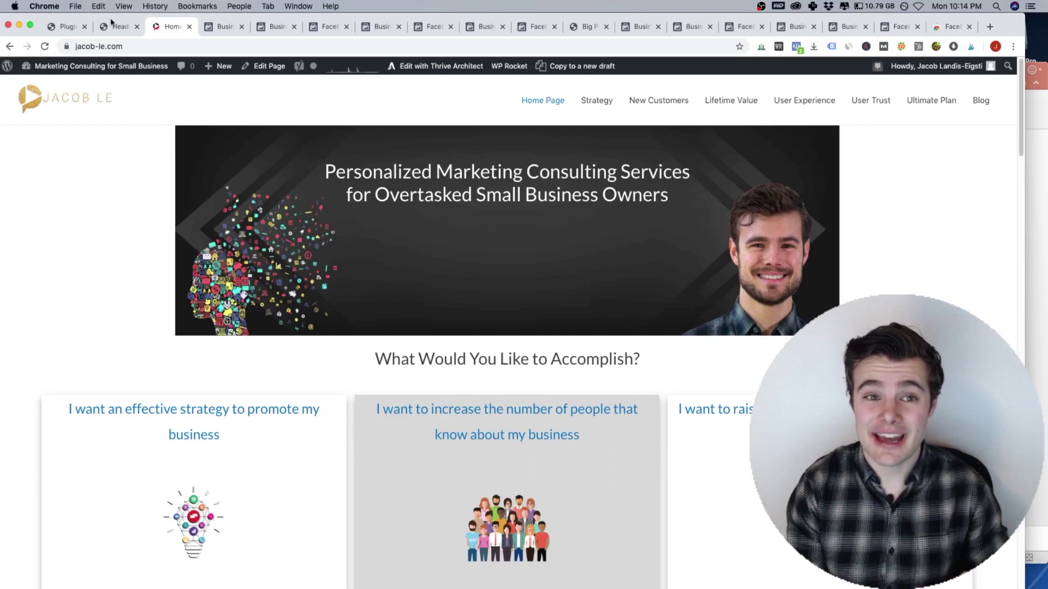
- Show the jacob-le.com Installed Plugins page in WordPress admin
click(66, 28)
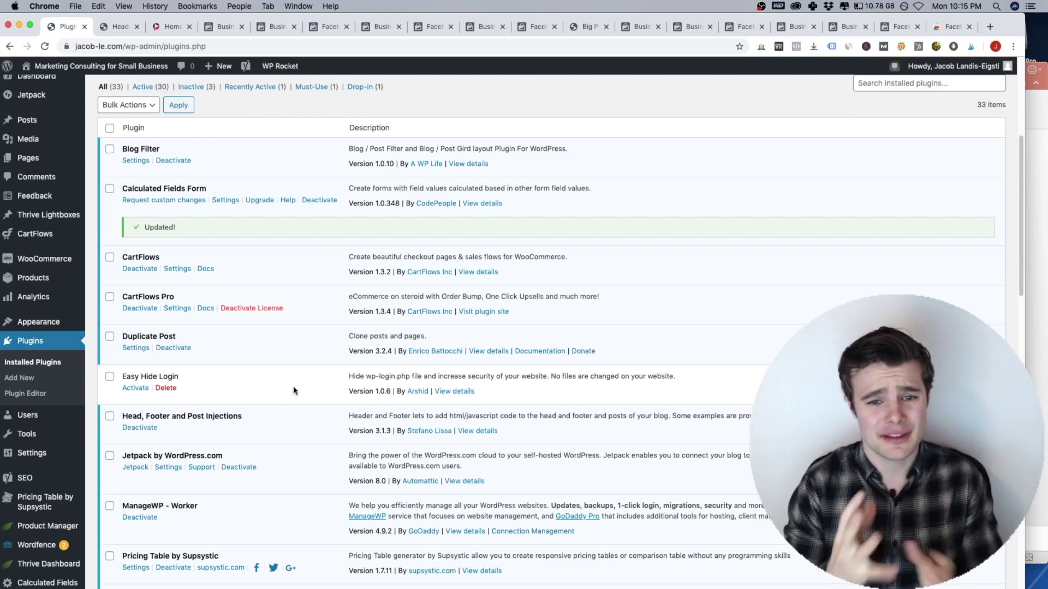
click(121, 27)
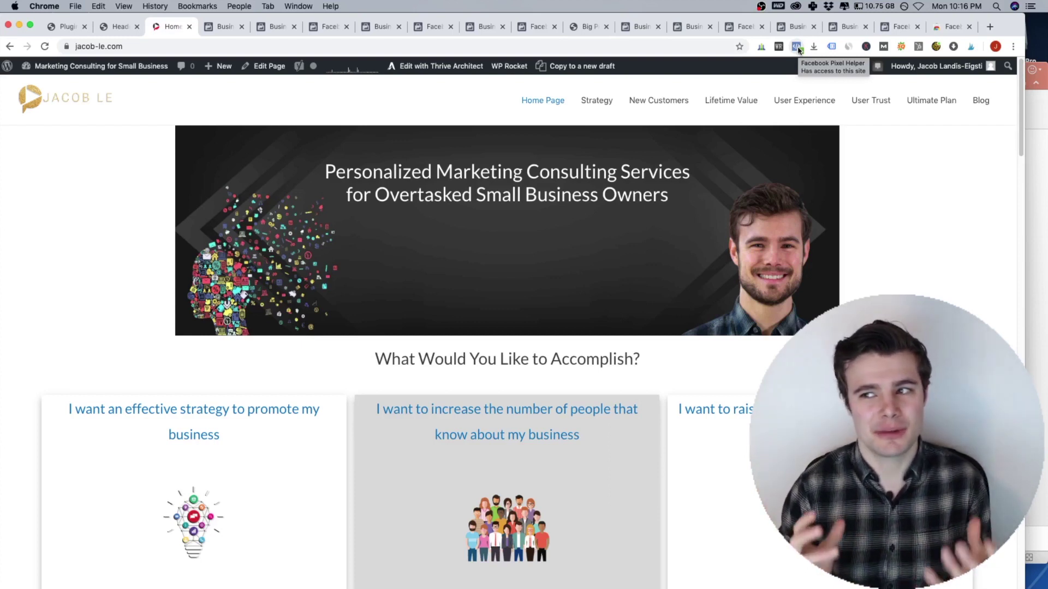
click(797, 47)
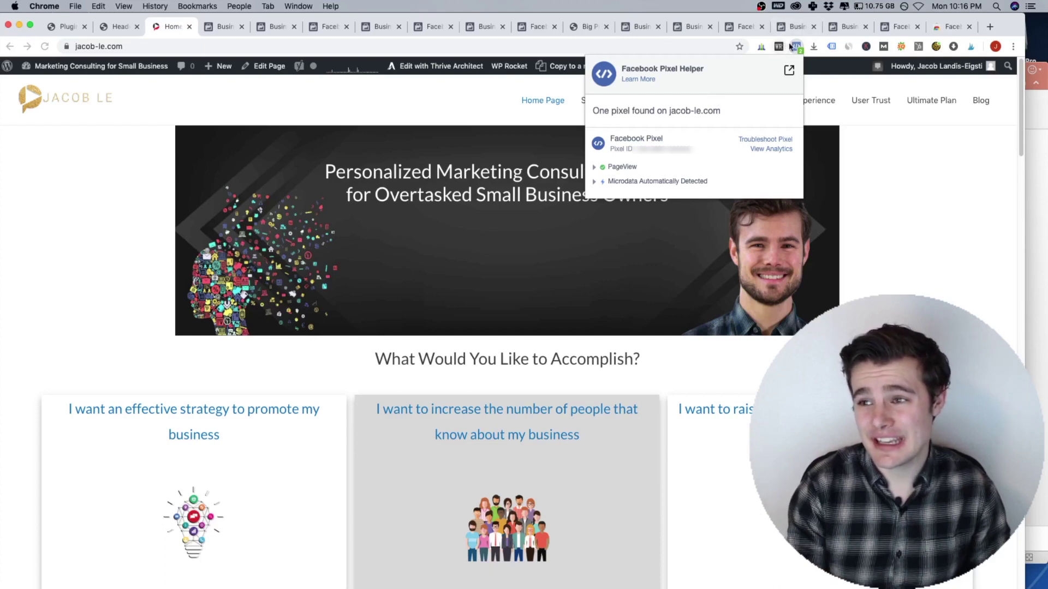
click(829, 82)
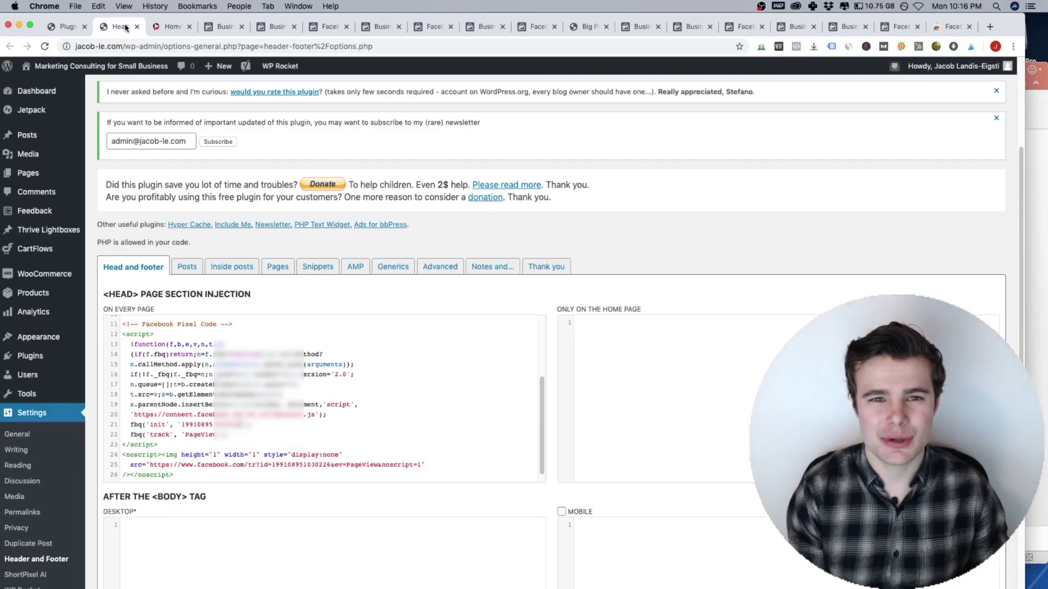
- Show the Facebook Pixel Code under On Every Page in the Header and Footer head section
click(121, 26)
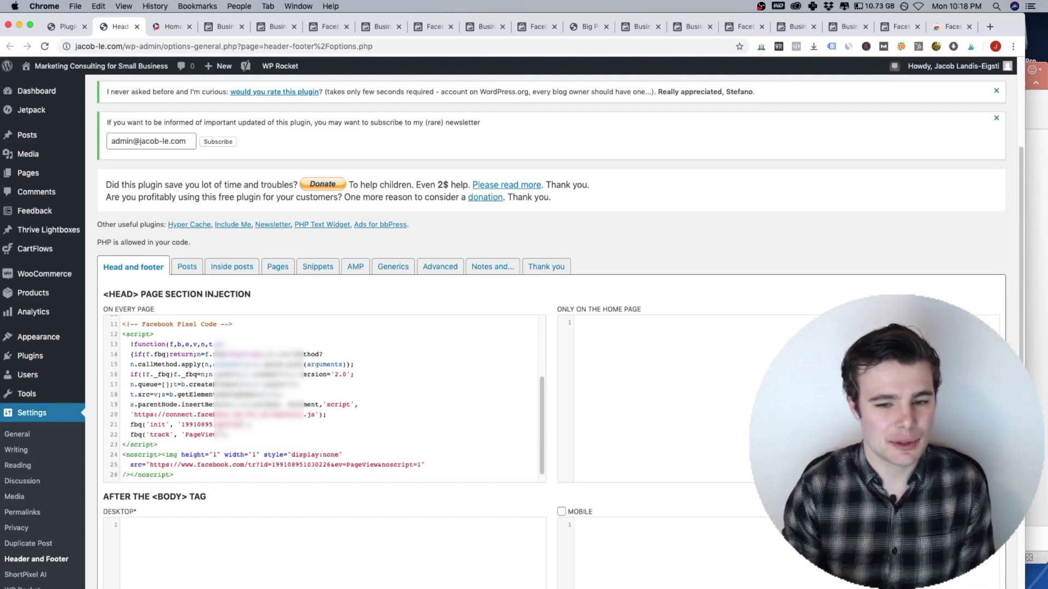
- In Business Settings > Pixels, view the second pixel's details and copy its ID
click(228, 26)
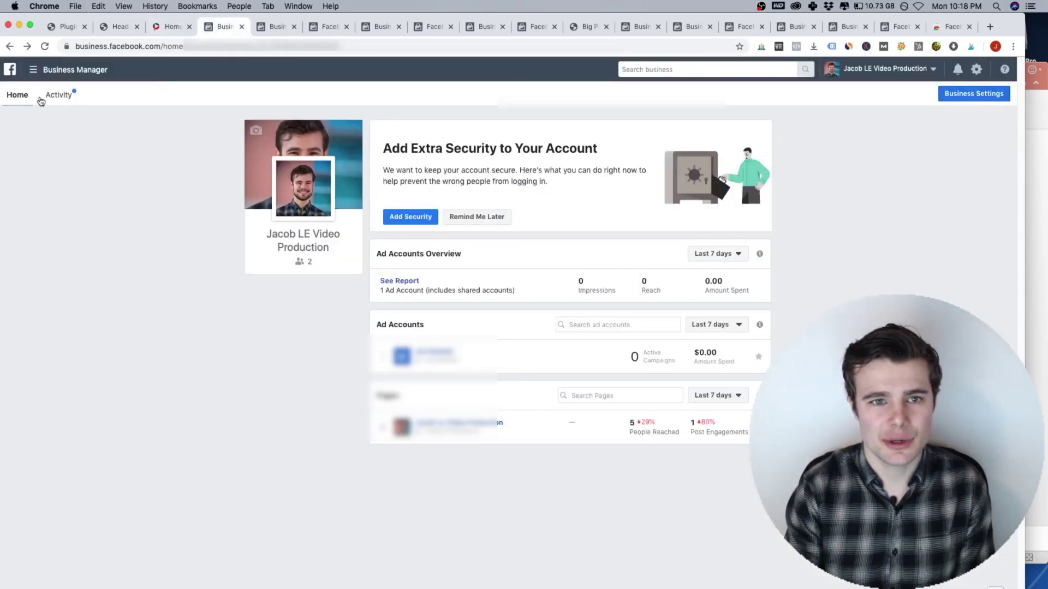
click(966, 94)
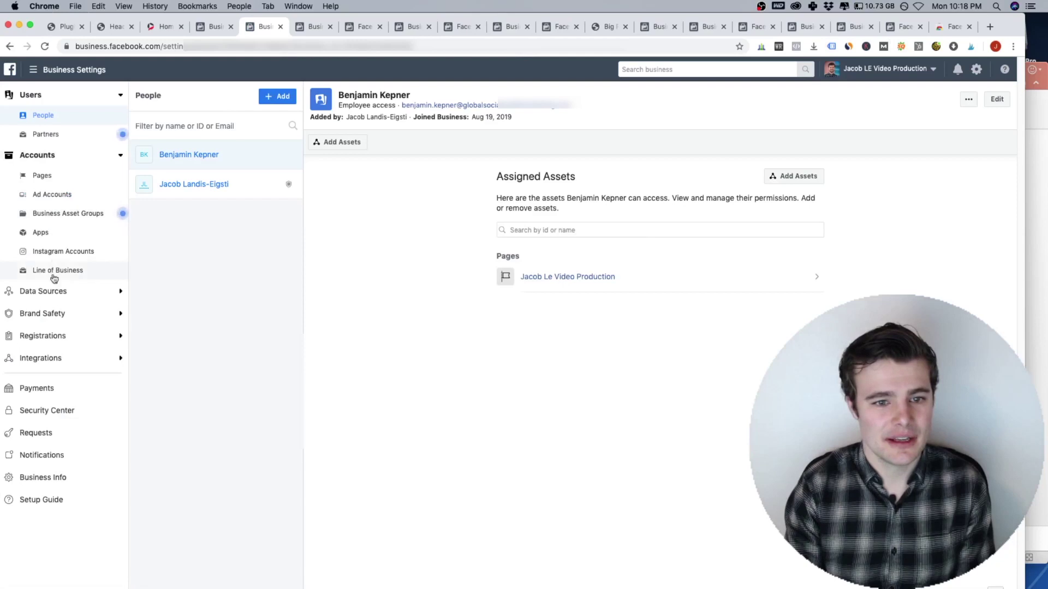
click(53, 296)
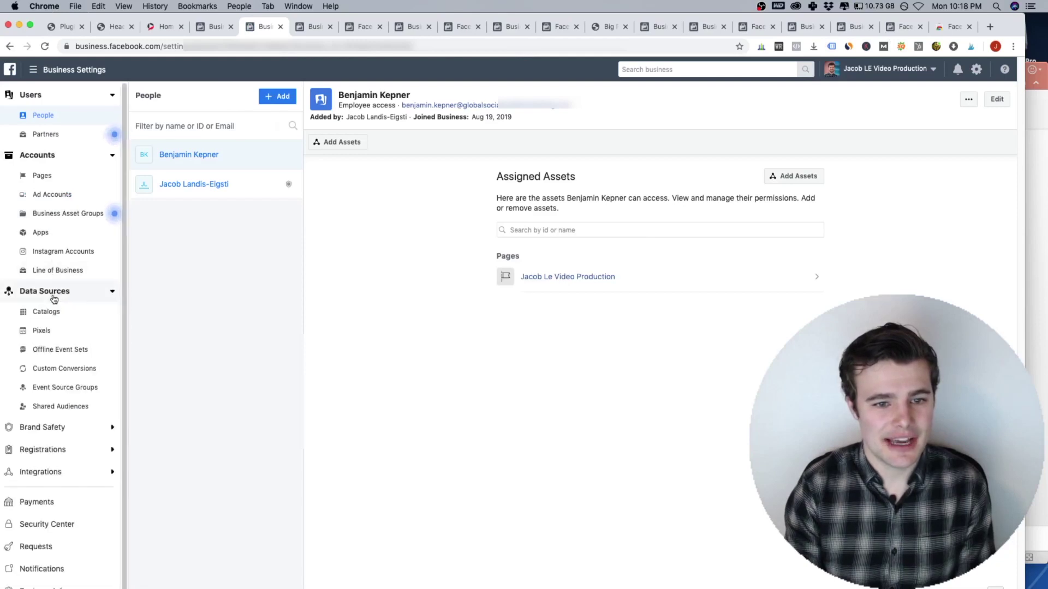
click(41, 330)
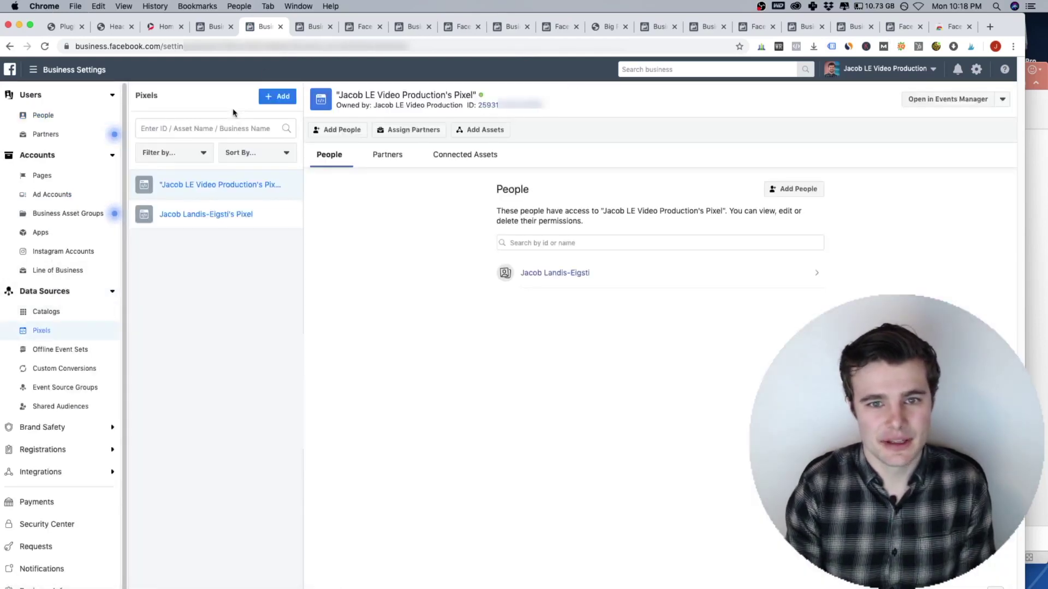
click(217, 213)
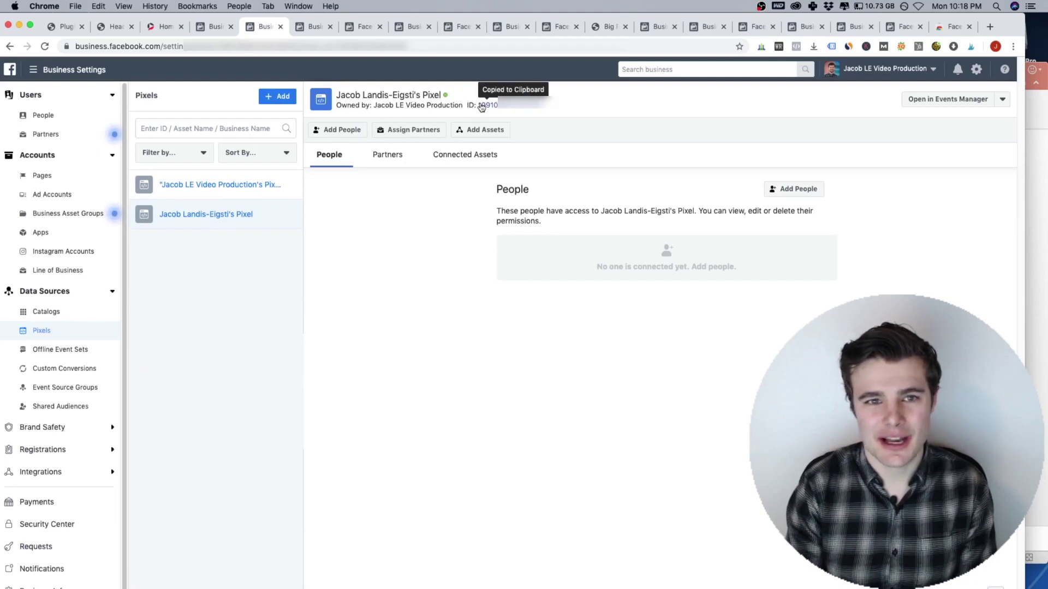
click(112, 27)
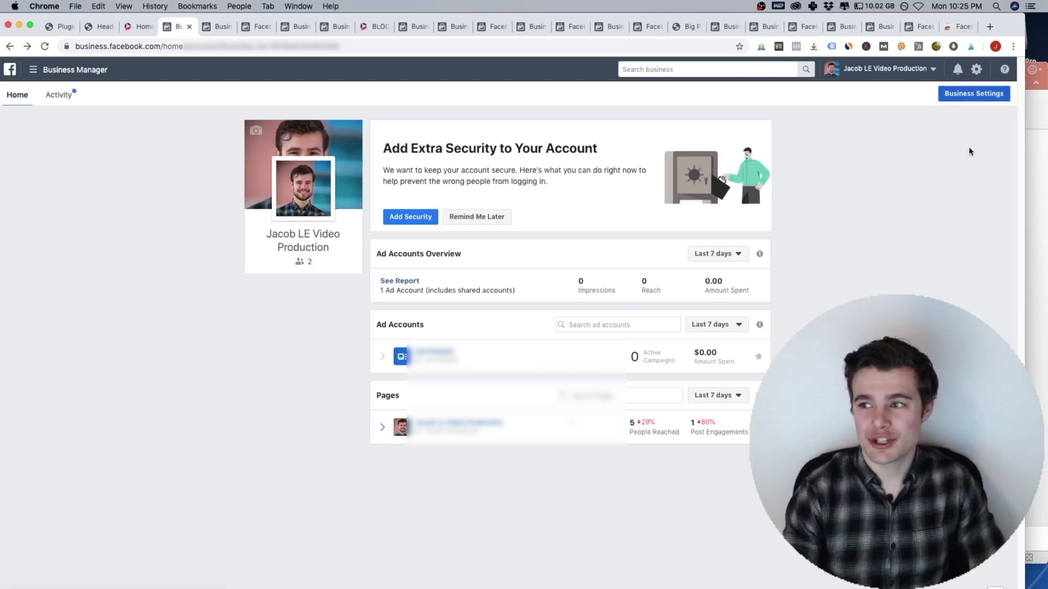
- List the business's two pixels under Business Settings > Data Sources > Pixels
click(962, 94)
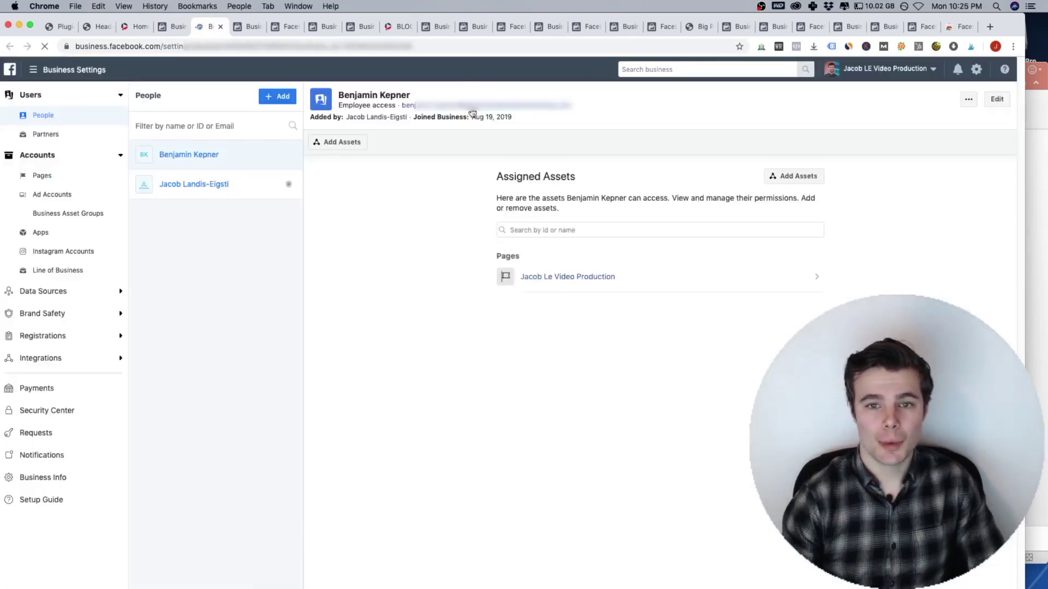
click(54, 293)
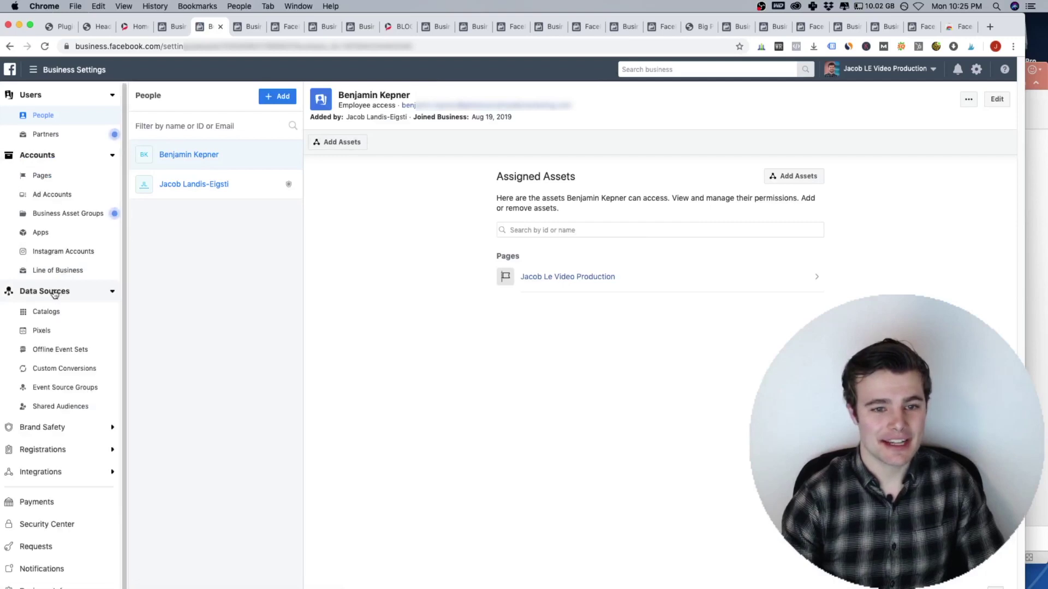
click(42, 335)
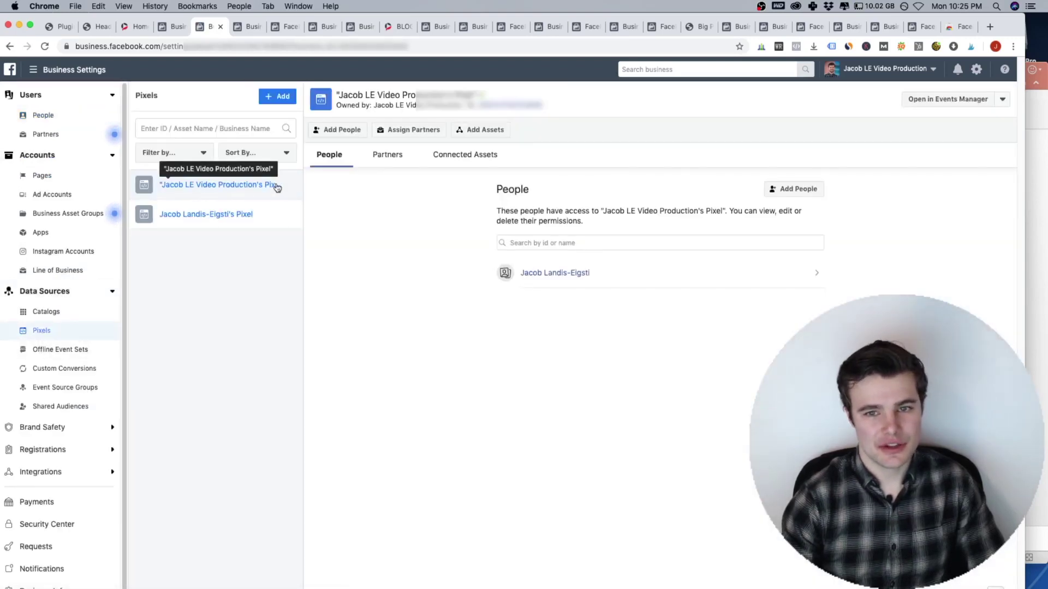
- Open the first pixel's Events Manager overview, showing Active status and 1.1K PageView events
click(949, 104)
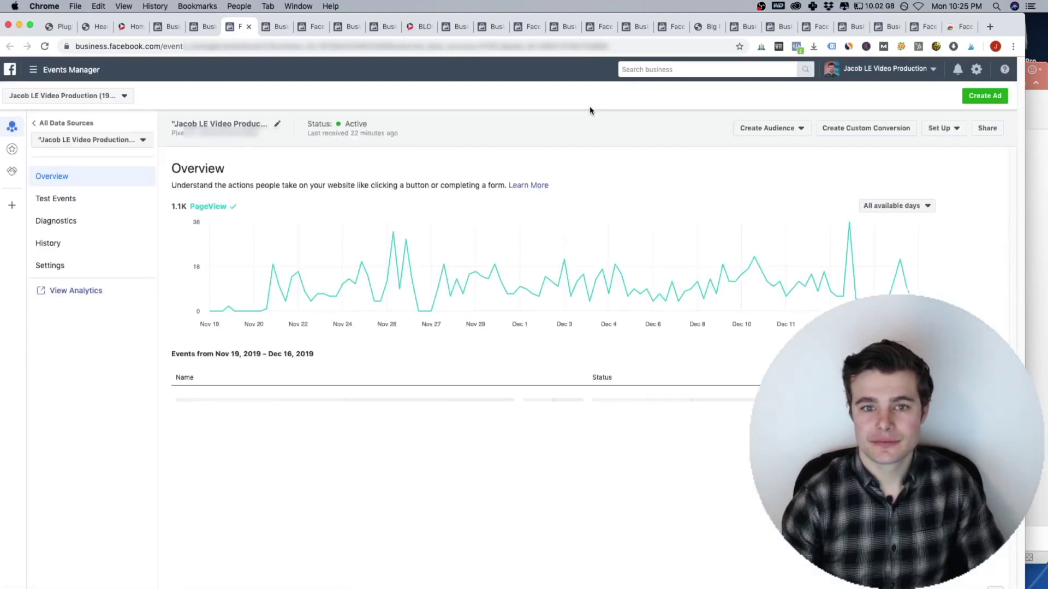
click(948, 131)
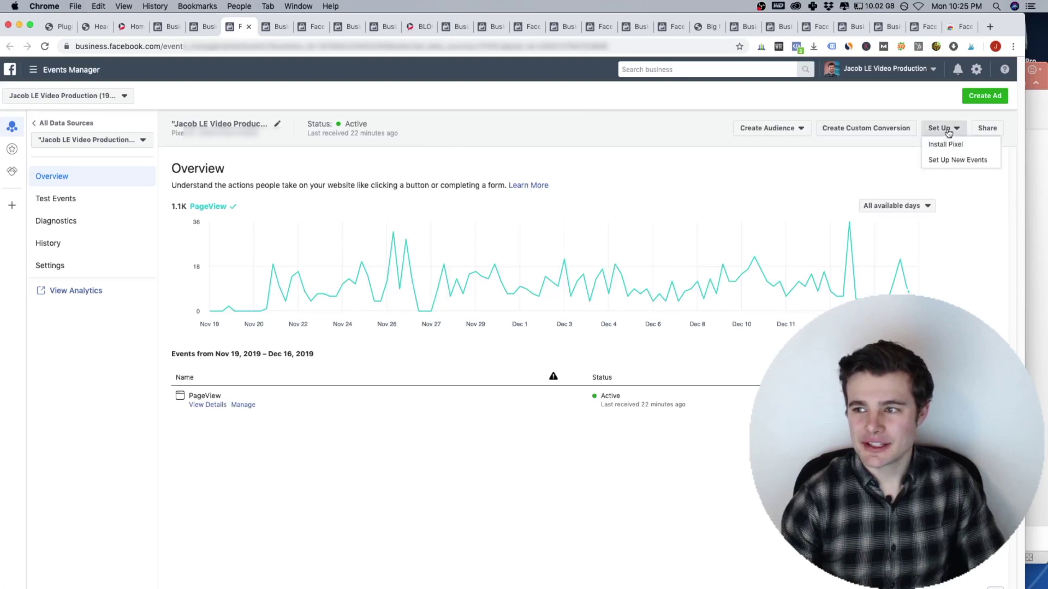
- Create a custom conversion where the URL contains 'jacoblevideoproduction.com/thank-you', named 'Made a purchase'
click(877, 129)
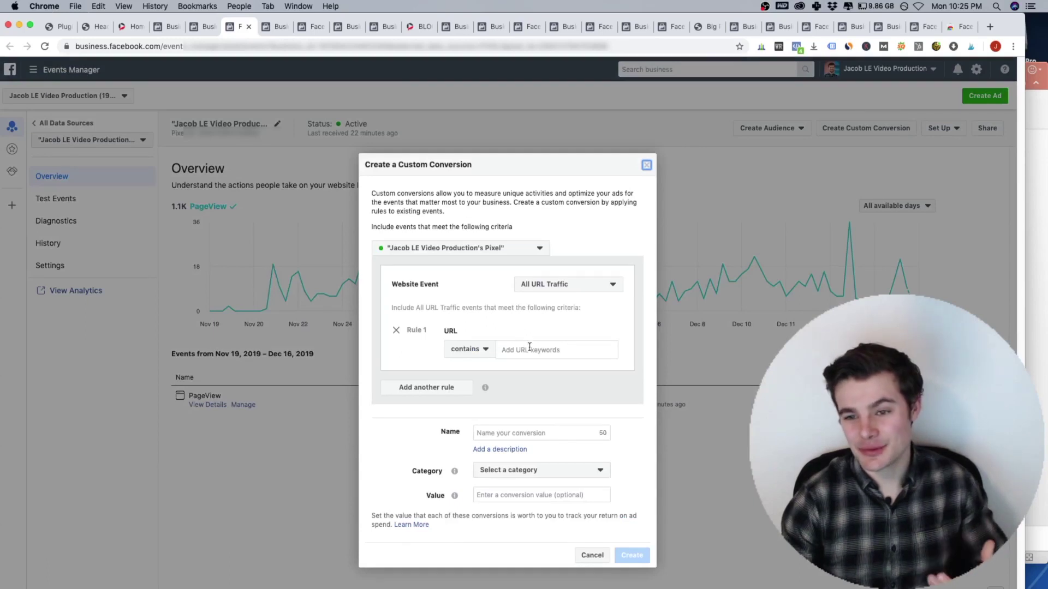
text(jacoblevideoproduction.com)
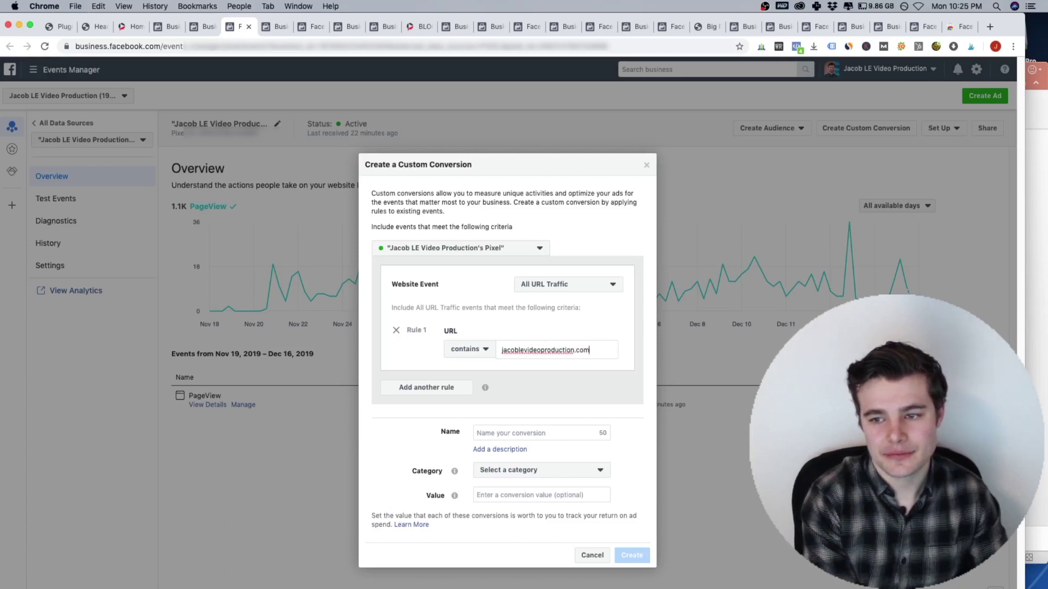
text(/thank-)
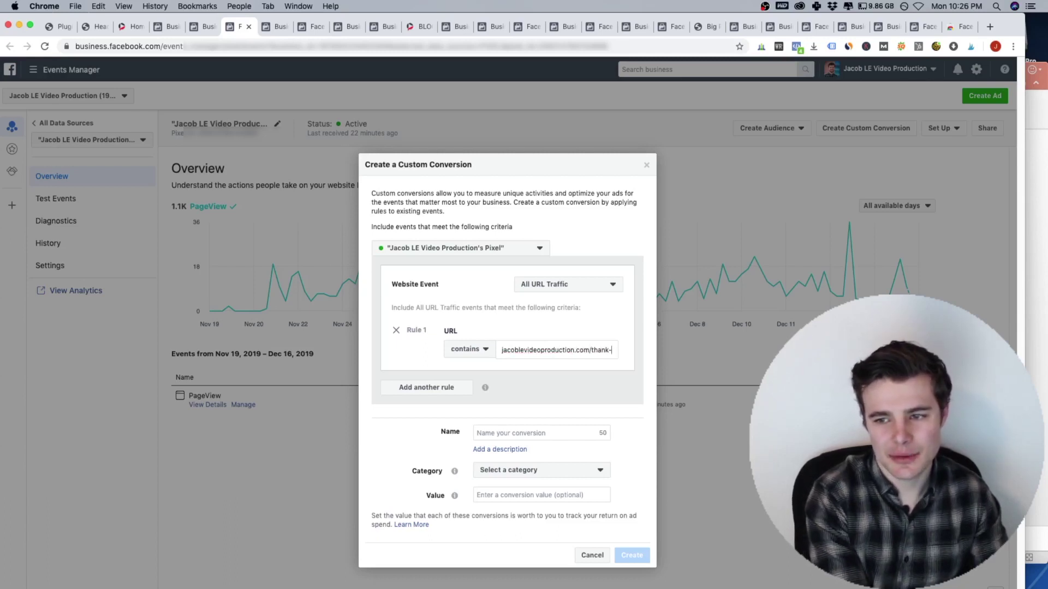
text(you)
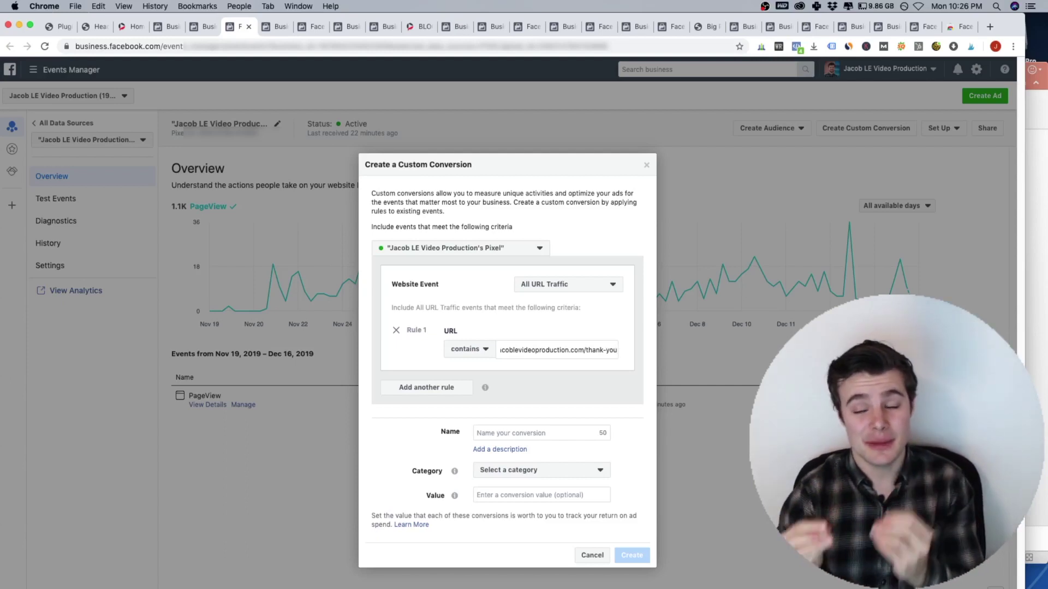
click(493, 436)
text(Made a purchase)
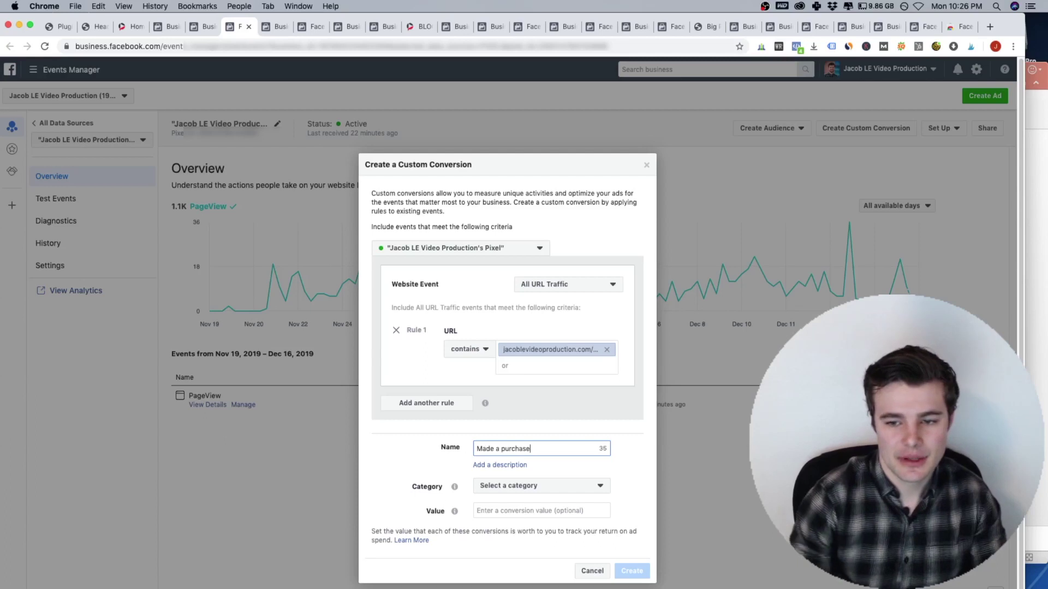
- Browse the custom conversion's Category list twice without choosing a category
click(506, 486)
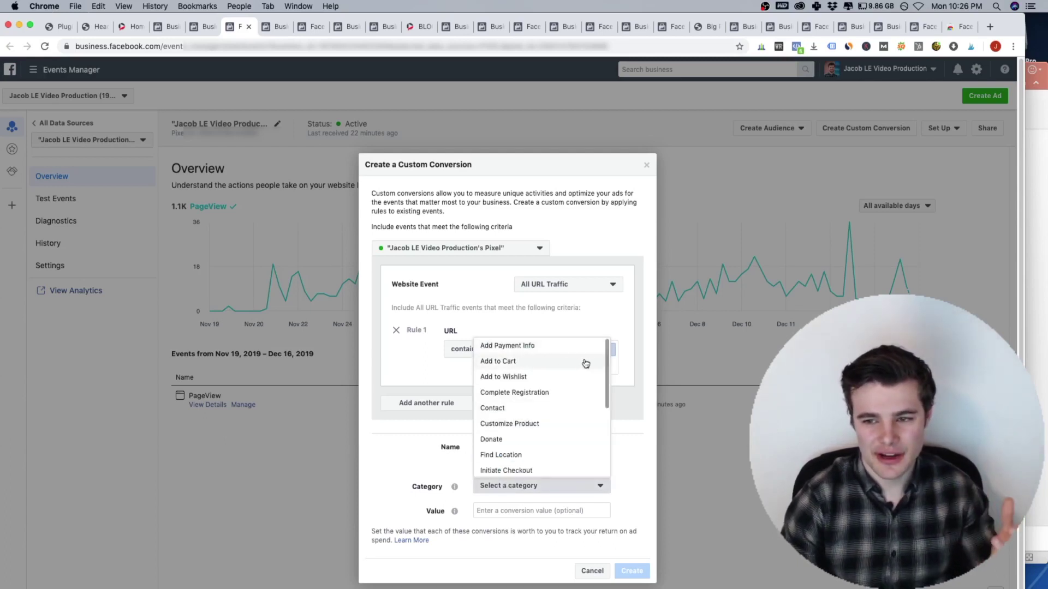
scroll(607, 365, down, 1)
scroll(607, 365, down, 3)
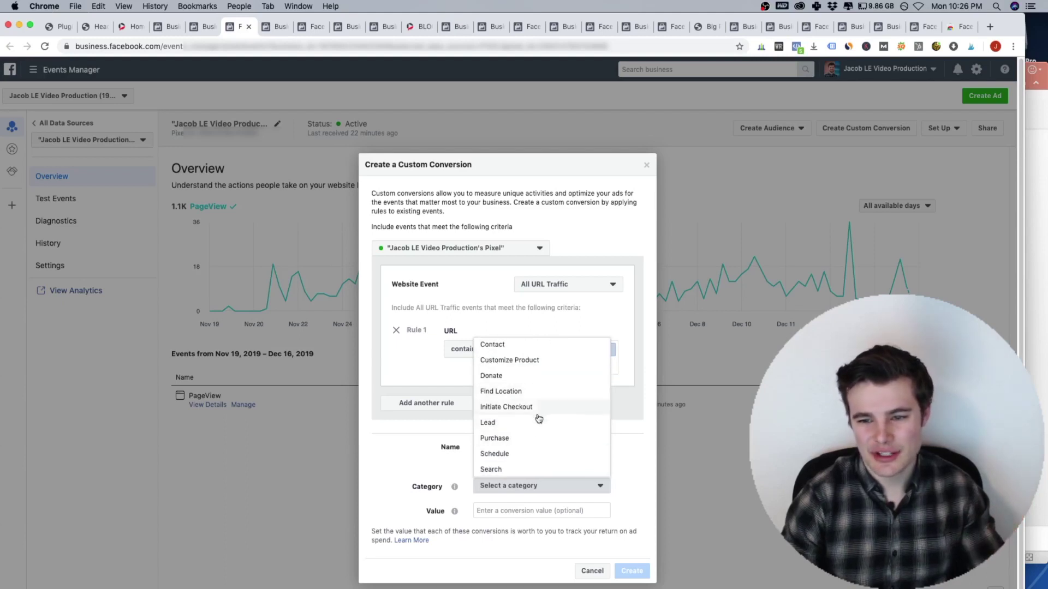
scroll(589, 412, down, 3)
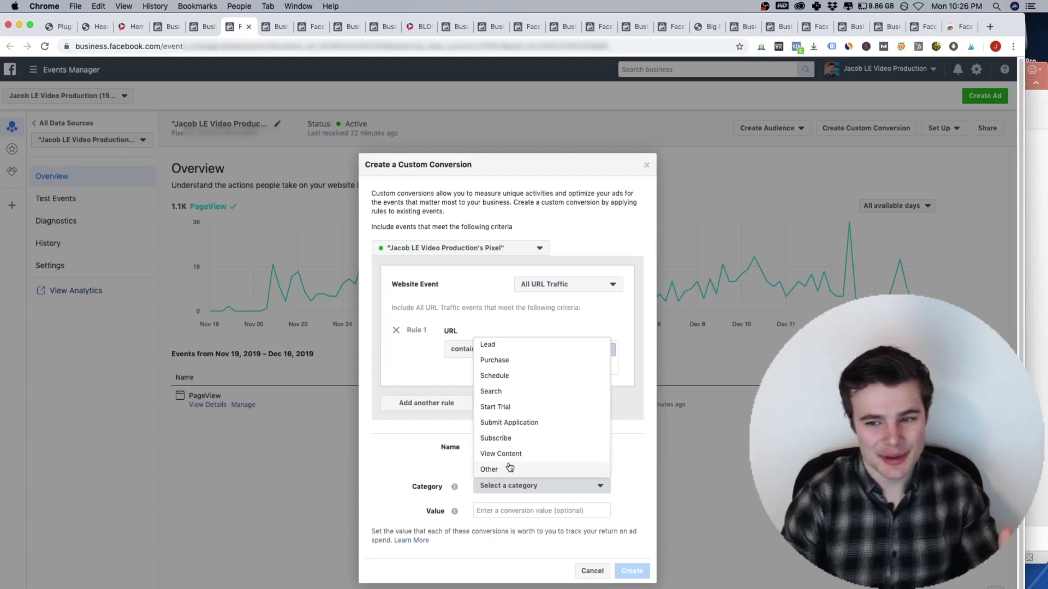
click(414, 447)
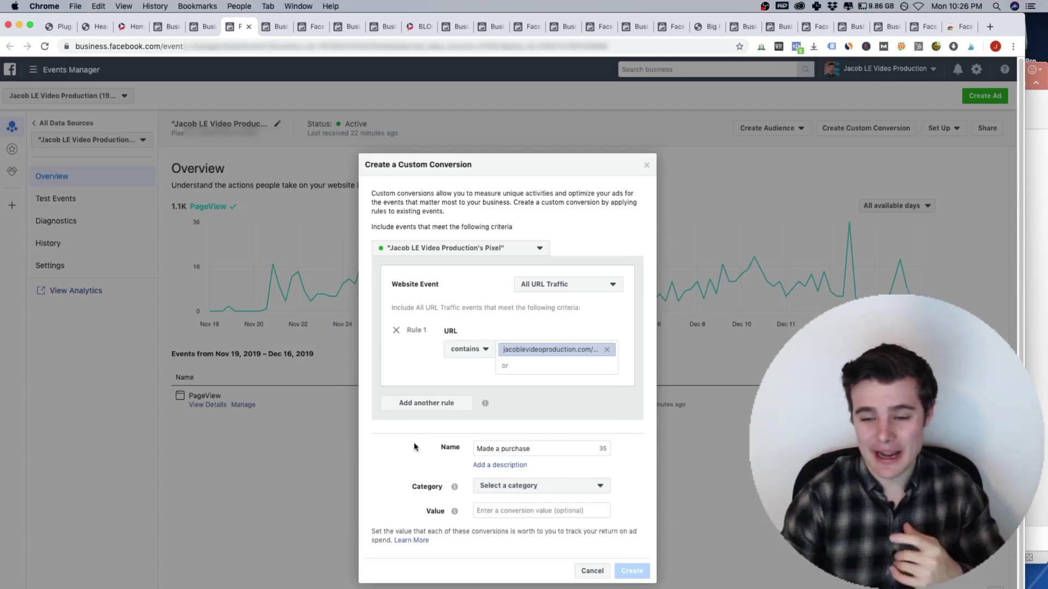
click(557, 487)
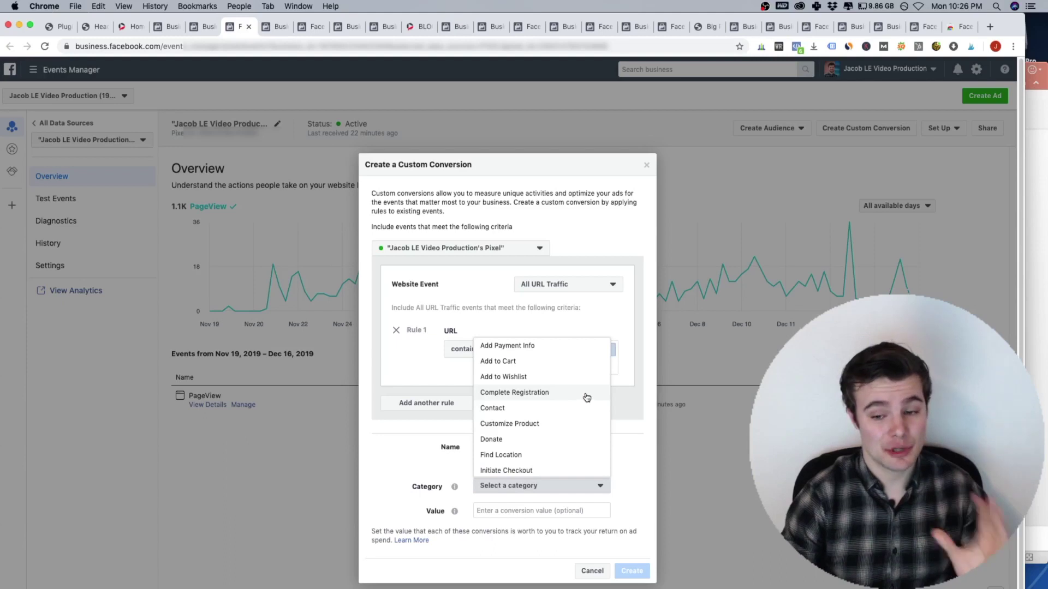
click(632, 454)
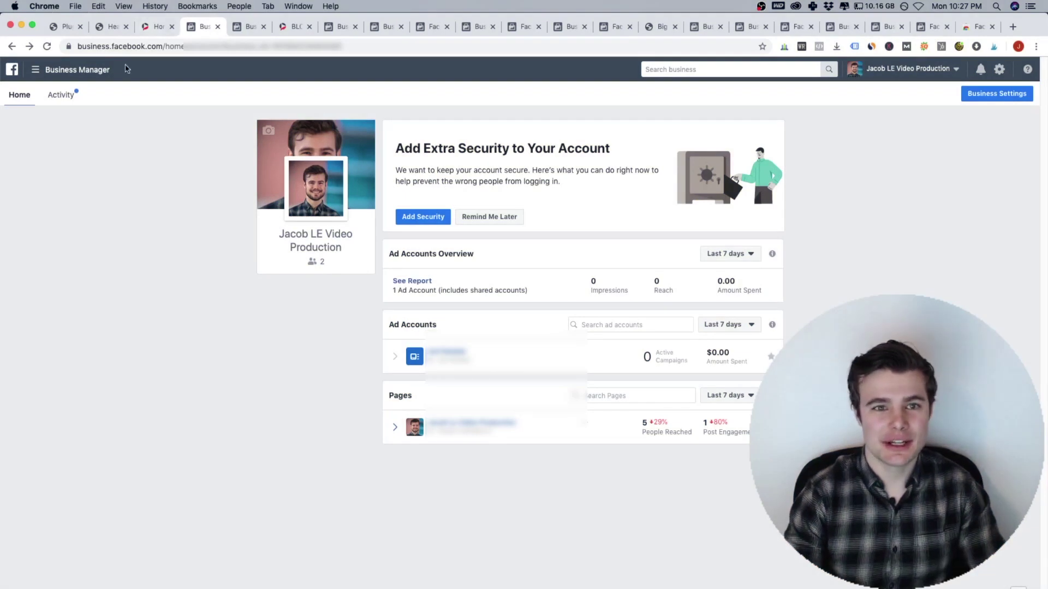
- From Business Settings > Data Sources > Pixels, reopen the video production pixel in Events Manager
click(979, 104)
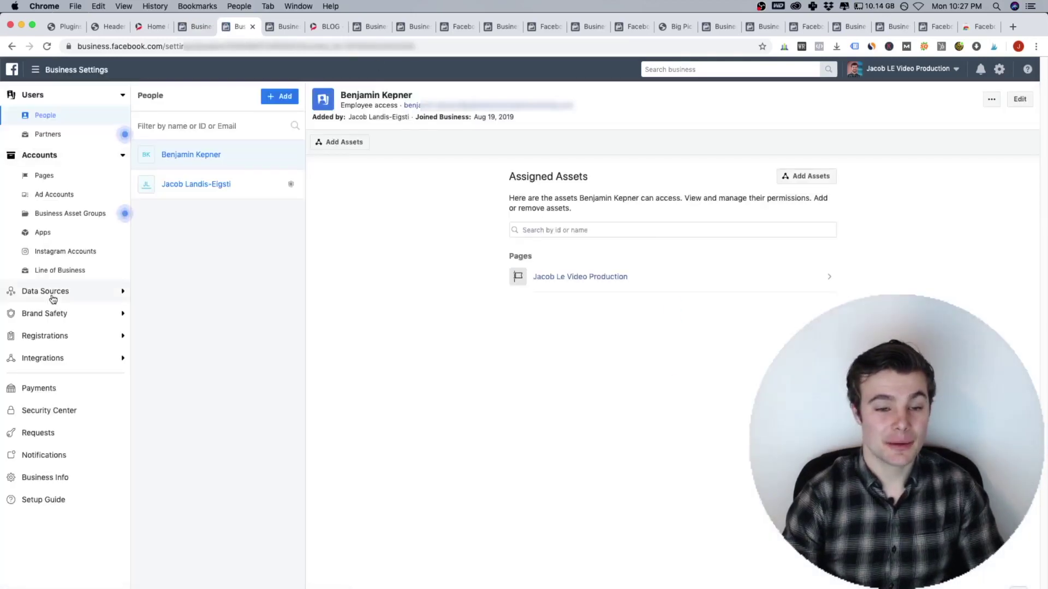
click(53, 298)
click(47, 332)
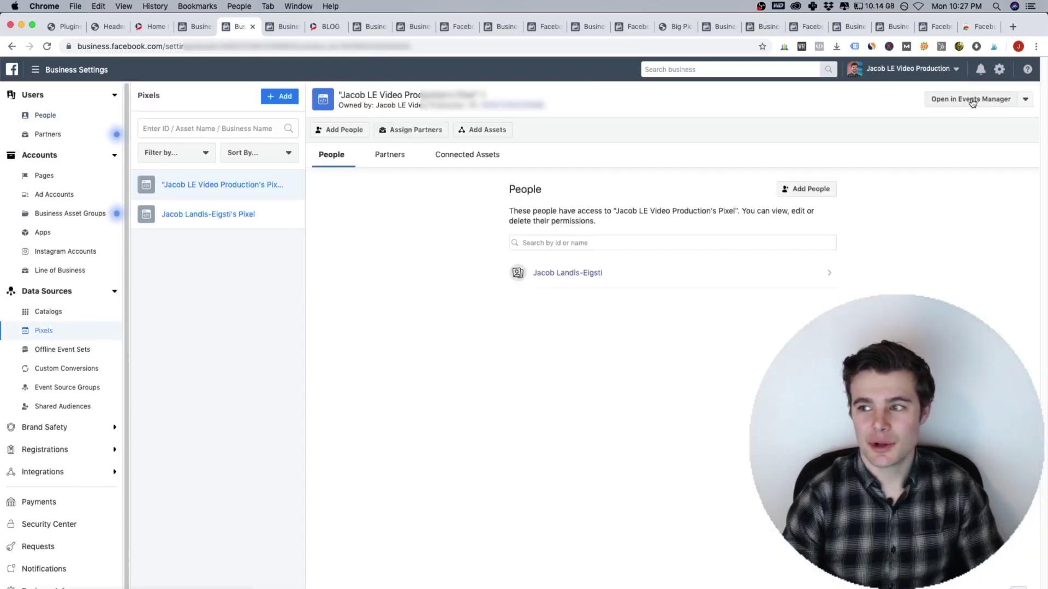
click(971, 101)
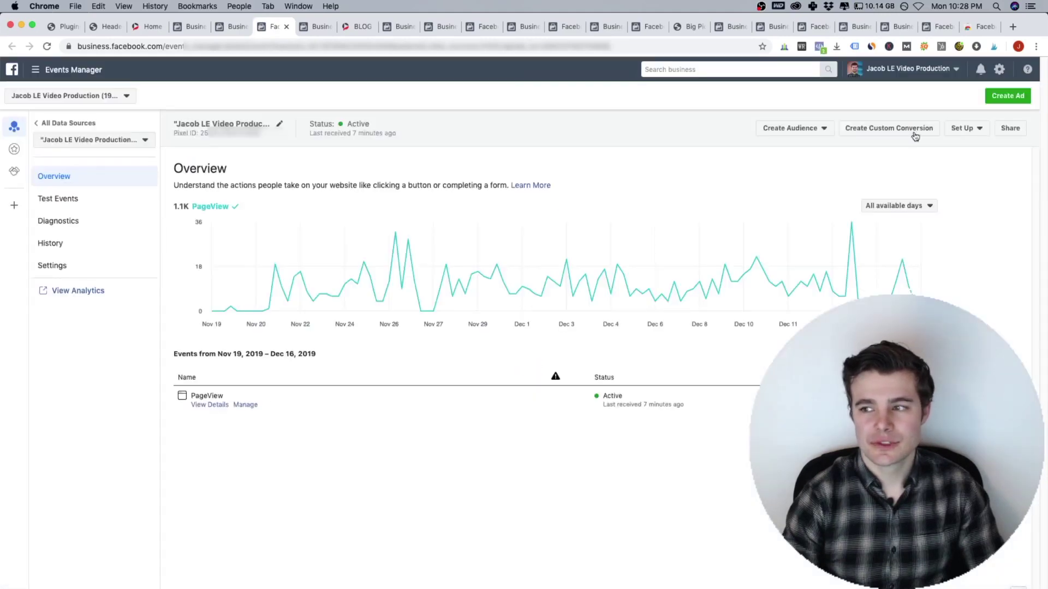
click(958, 129)
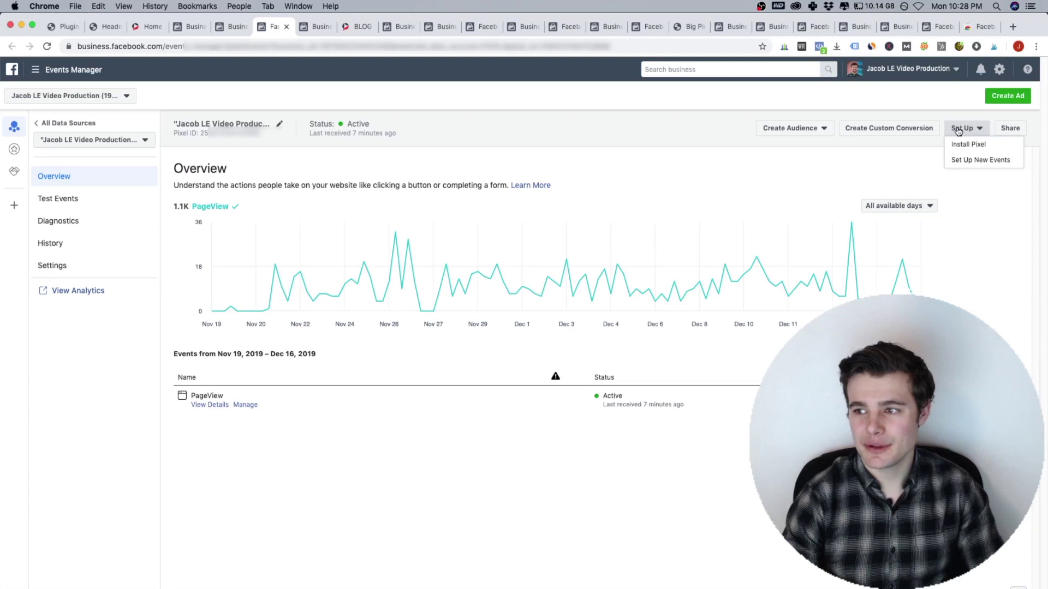
click(965, 159)
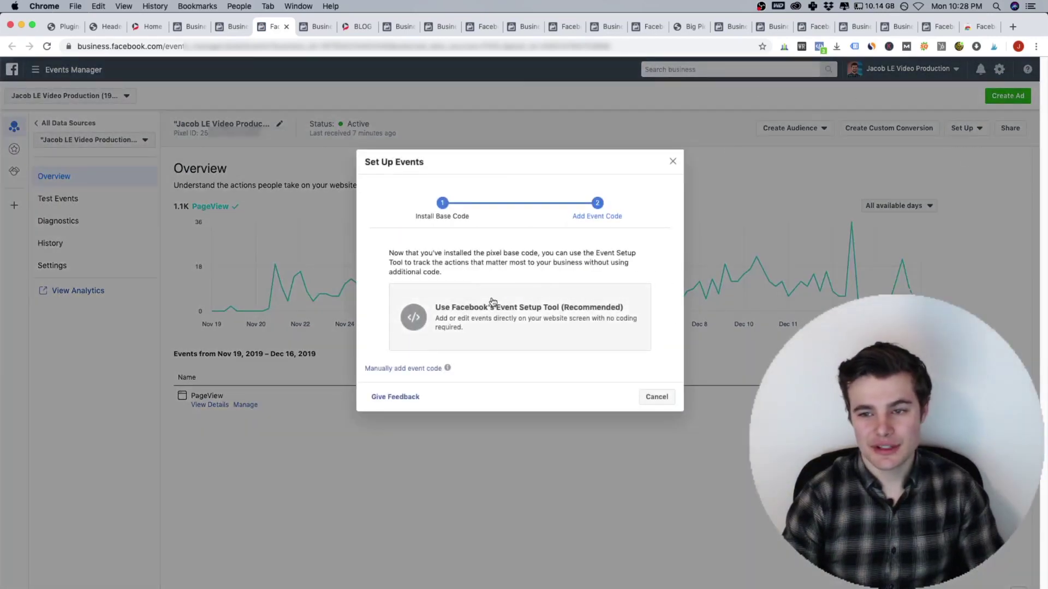
click(518, 314)
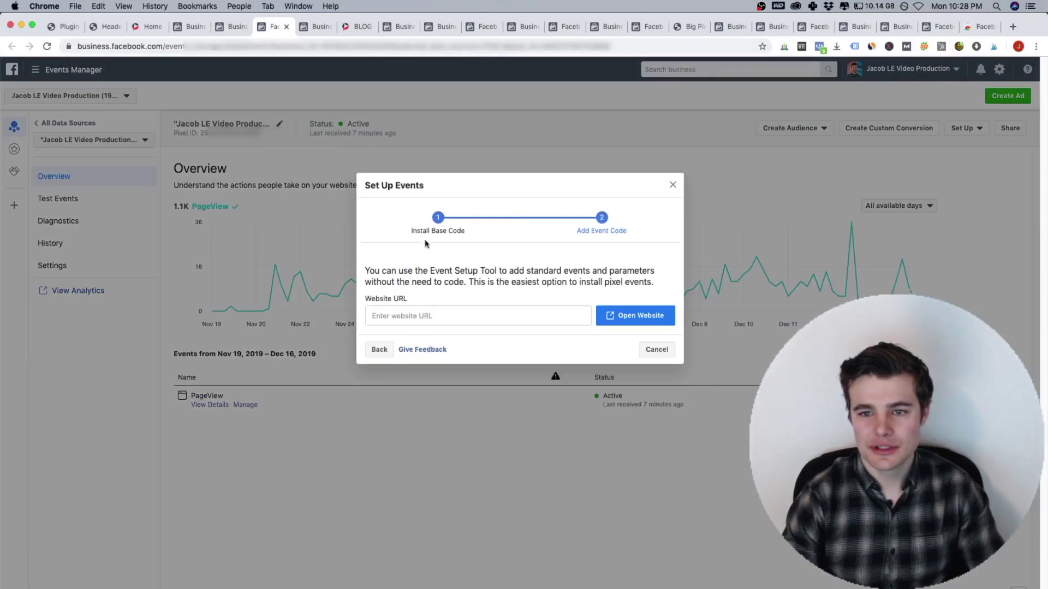
click(442, 310)
text(h)
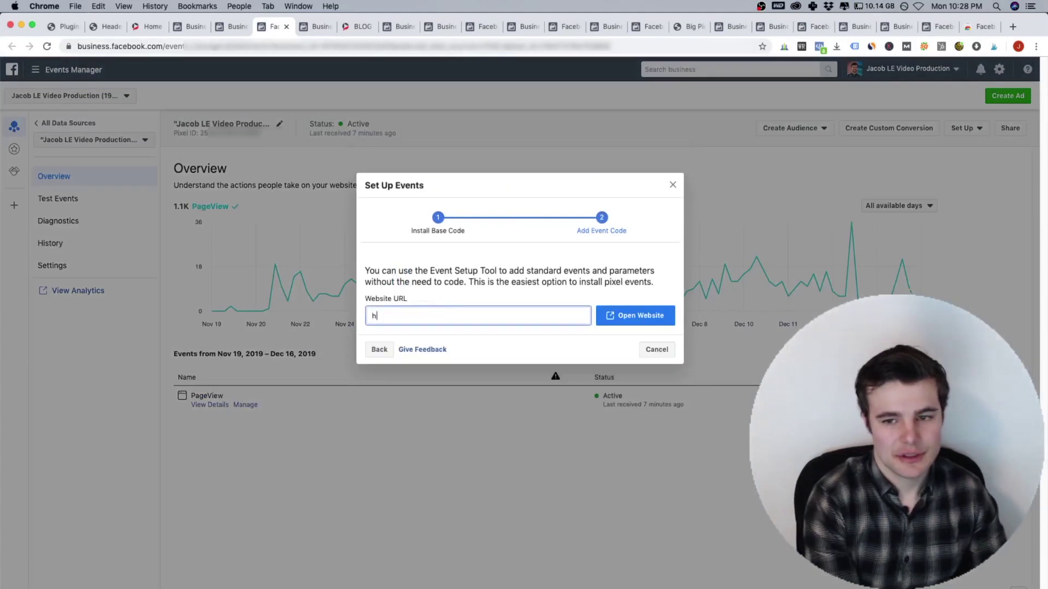
text(ttp)
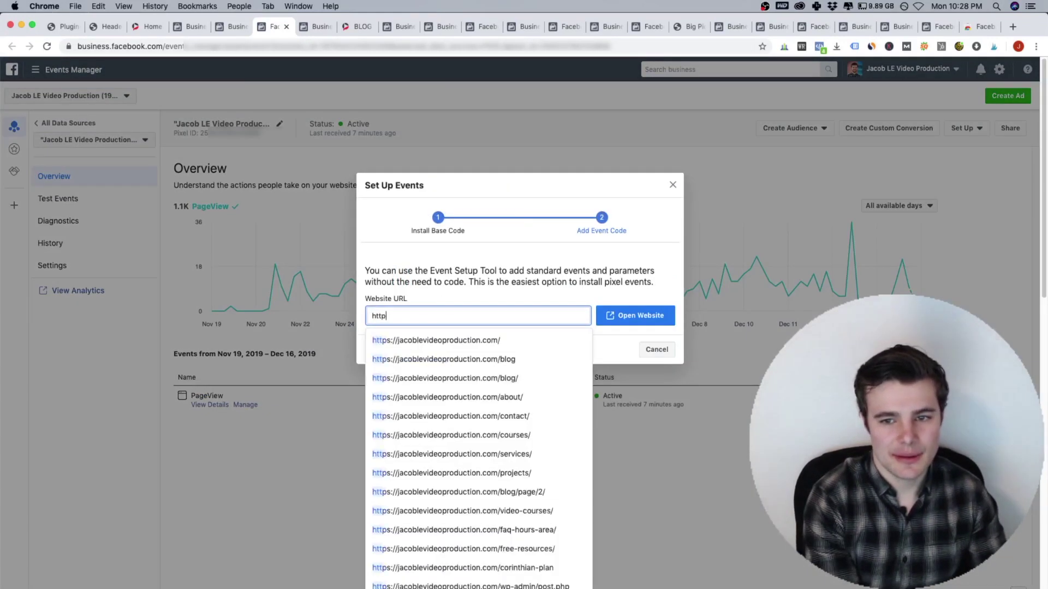
text(s:)
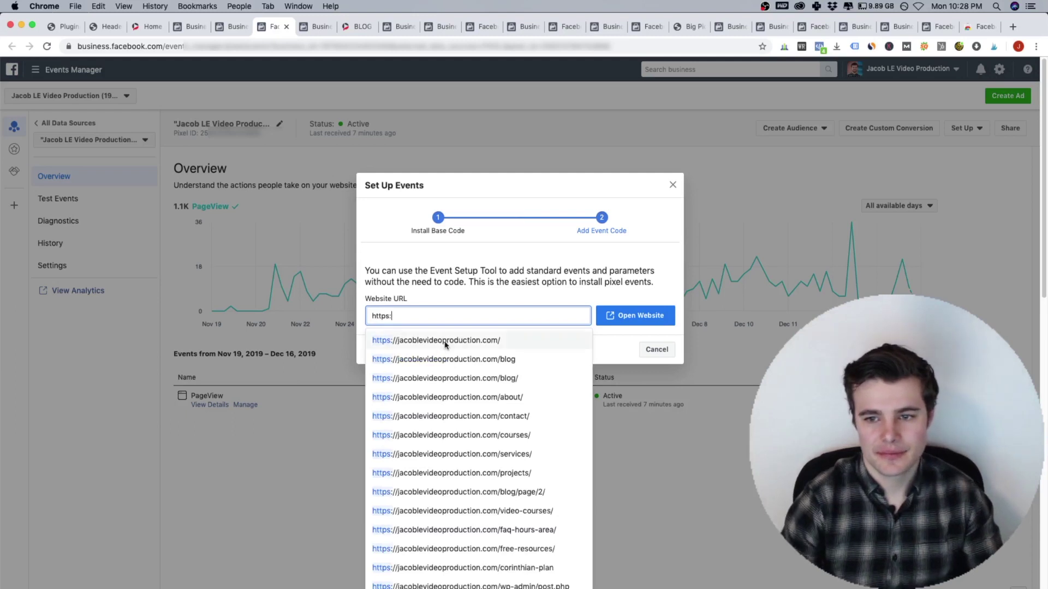
click(445, 340)
- Open the site in the Event Setup Tool and start tagging a page button as a Lead event
click(623, 319)
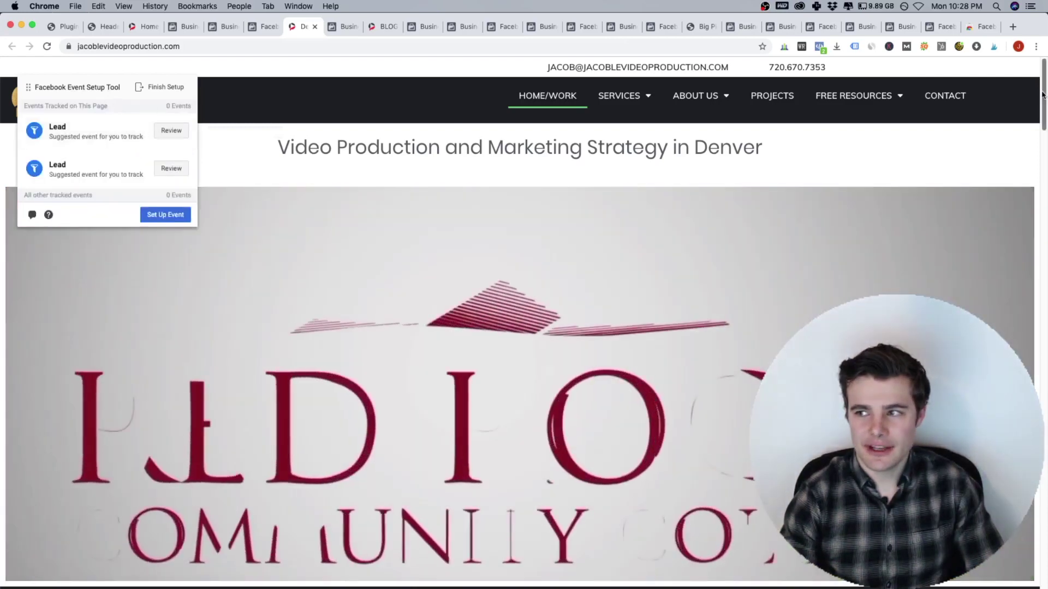
drag(1044, 86, 1043, 124)
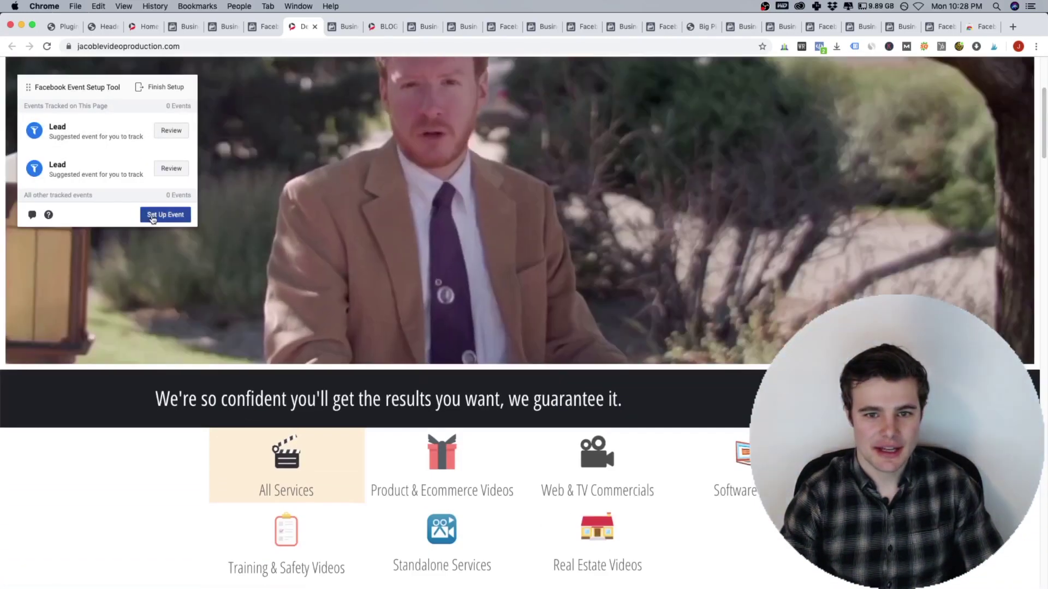
click(162, 214)
click(184, 116)
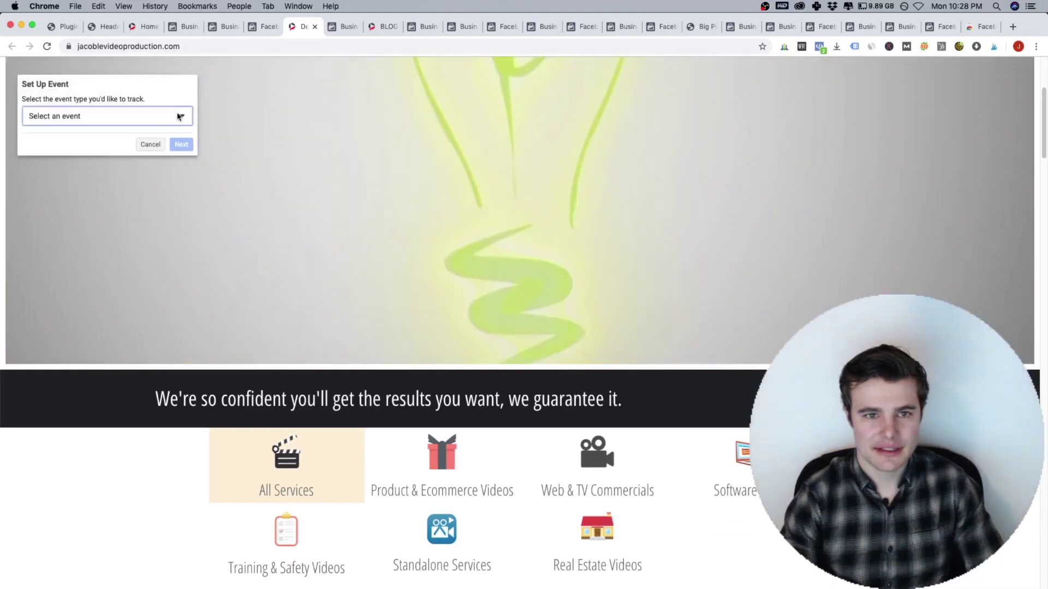
drag(140, 153, 142, 162)
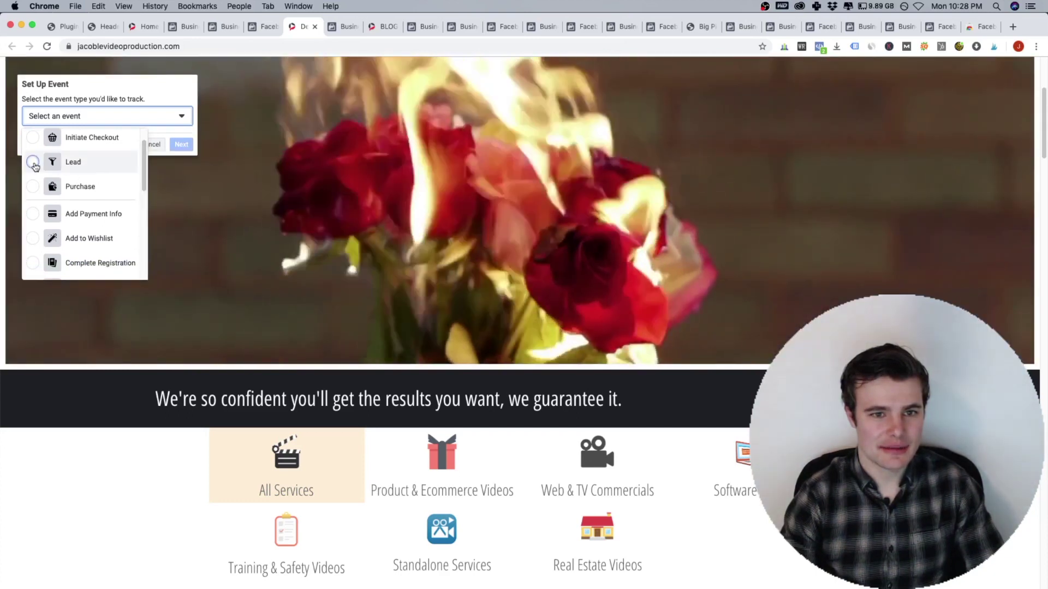
click(33, 163)
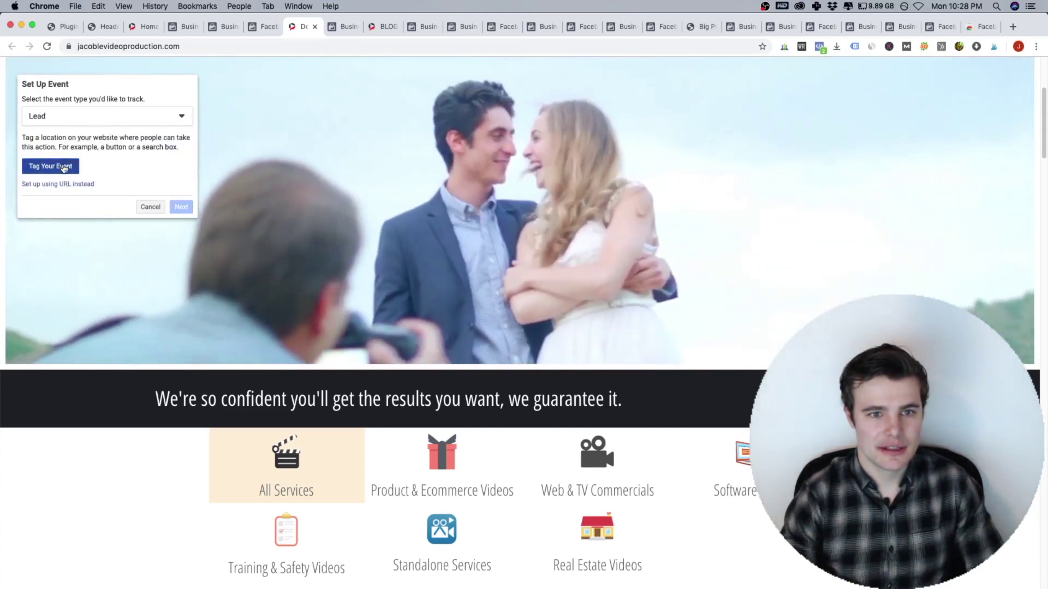
click(64, 164)
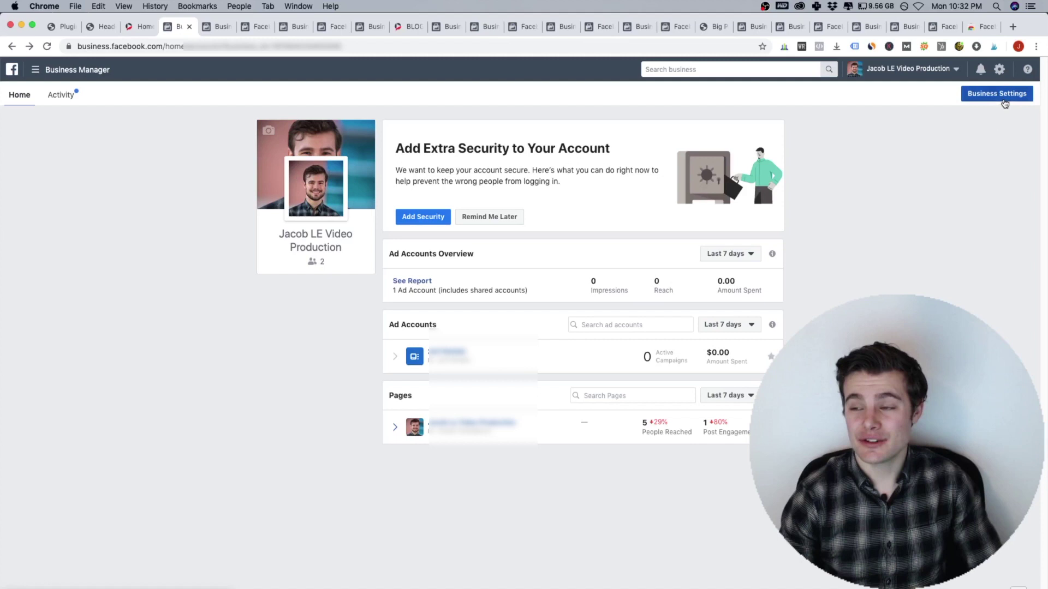
- Open the business pixel in Events Manager through Business Settings > Data Sources > Pixels
click(1004, 102)
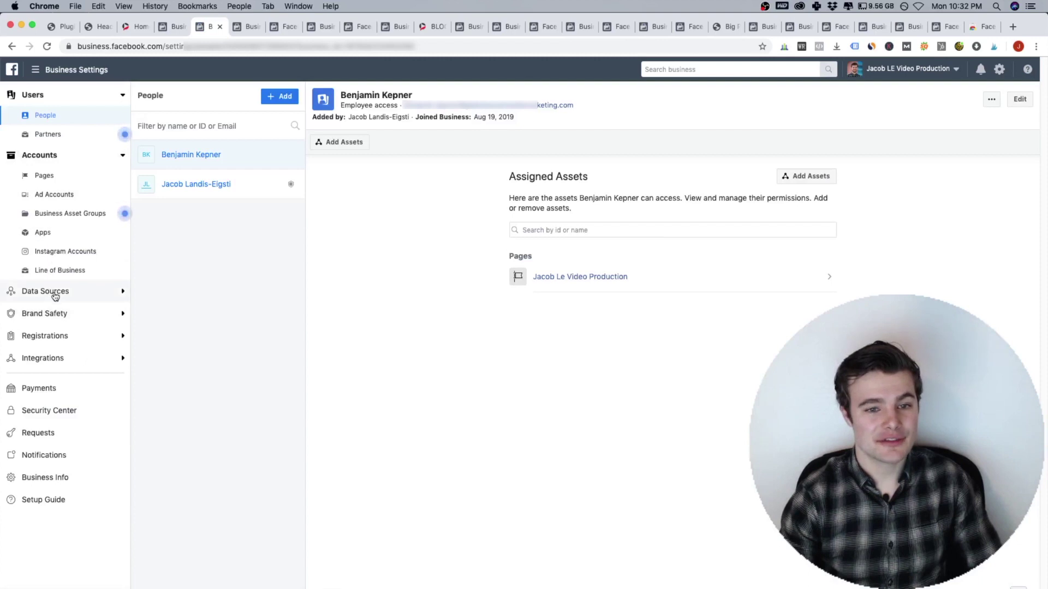
click(57, 292)
click(47, 331)
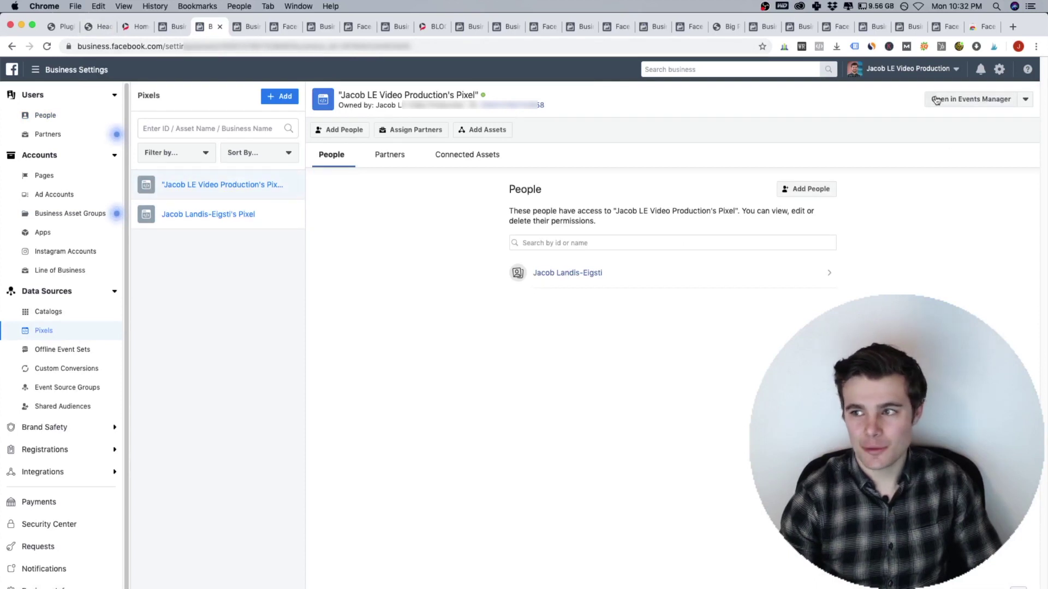
click(959, 100)
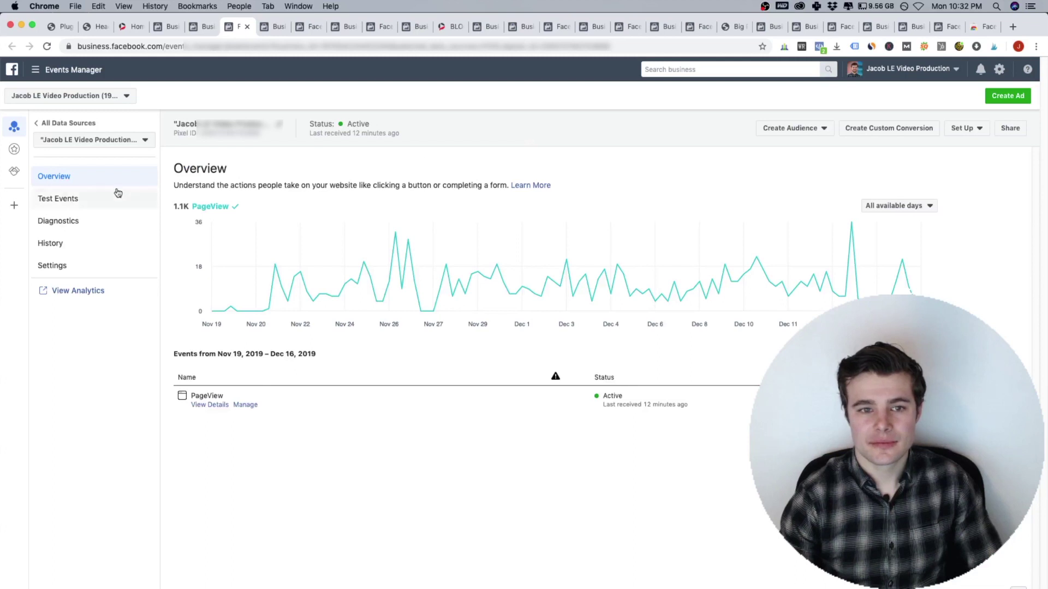
- Check the pixel's Settings to confirm Automatic Advanced Matching is on, then go to Business Settings
click(58, 266)
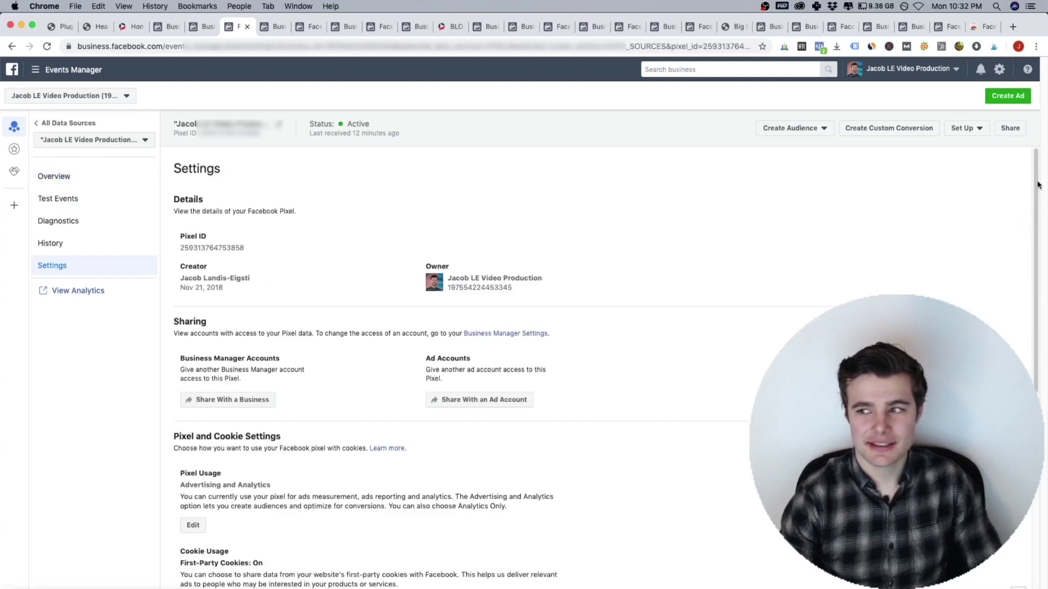
drag(1038, 185, 1029, 279)
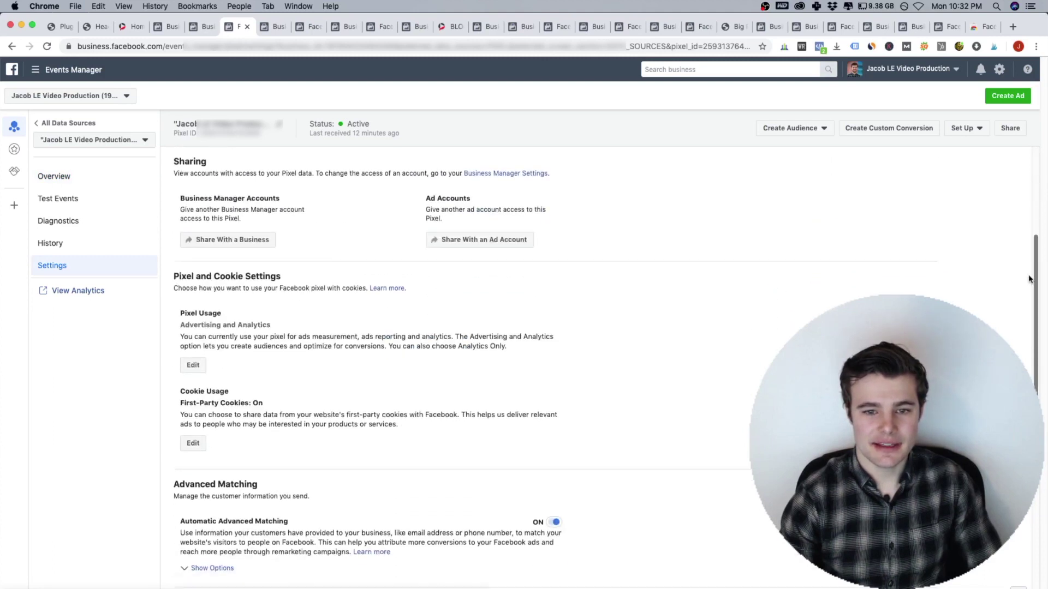
scroll(1029, 278, down, 3)
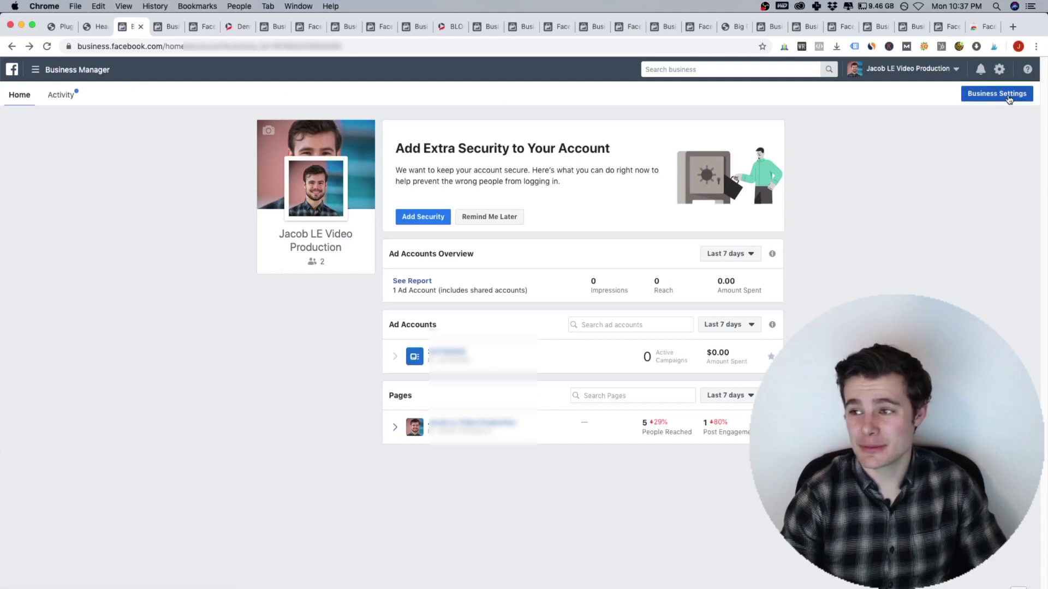
click(1010, 98)
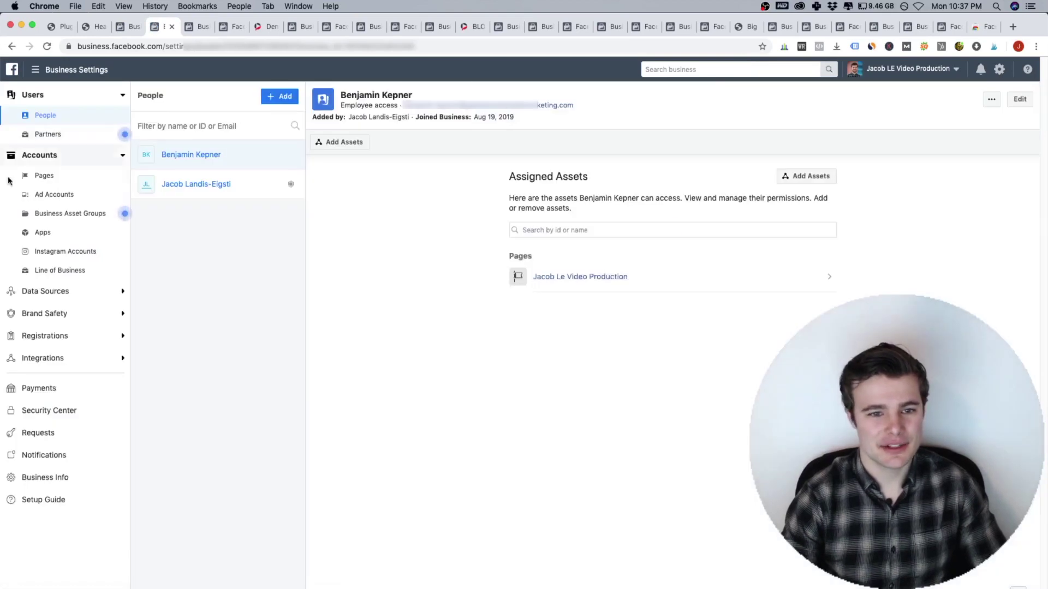
- Open the pixel from Data Sources > Pixels in Events Manager and start a new custom conversion
click(45, 294)
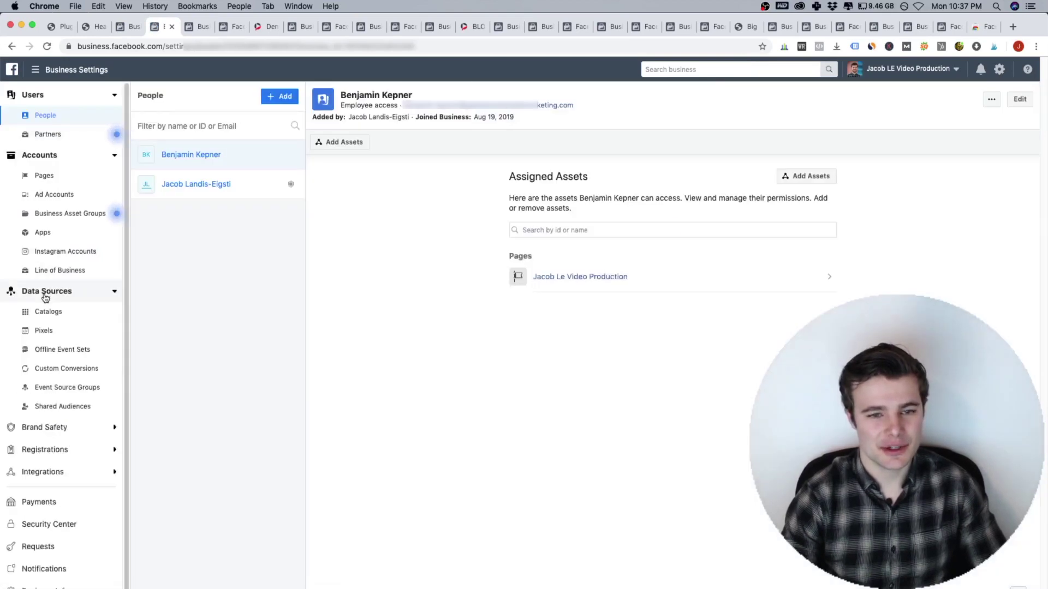
click(60, 332)
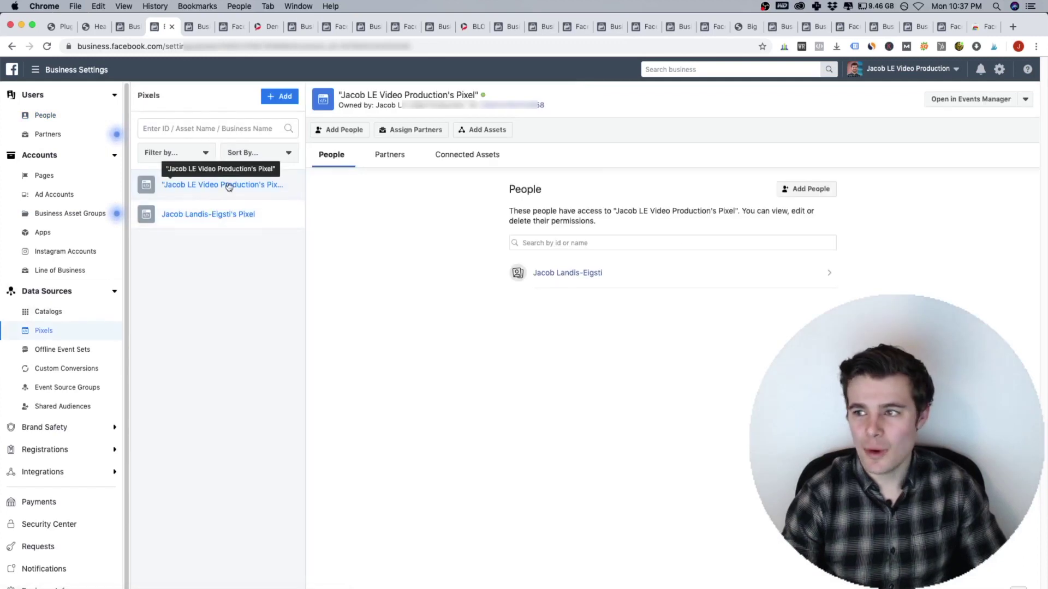
click(970, 109)
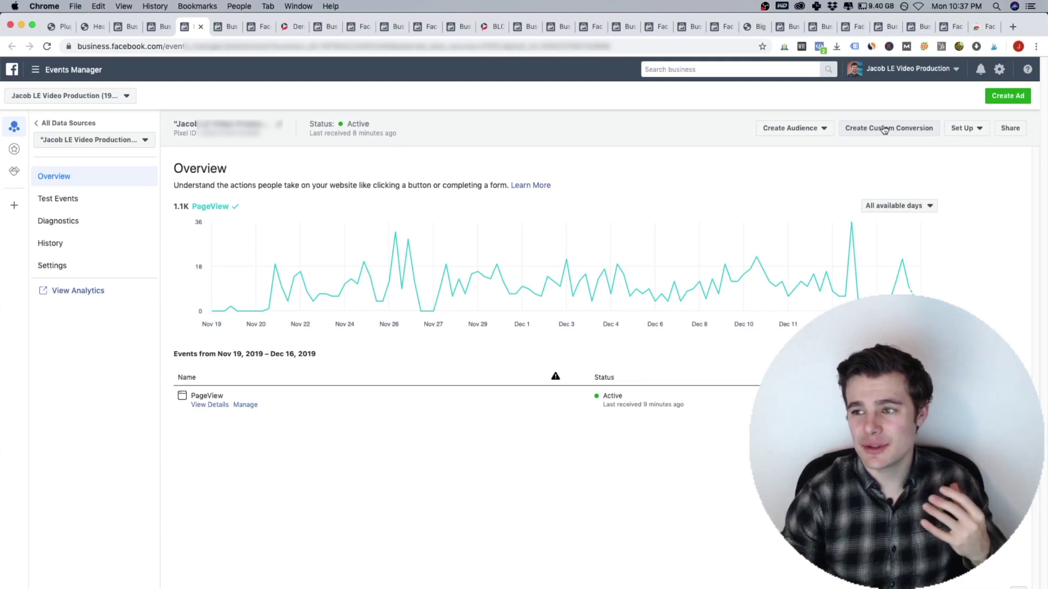
click(884, 130)
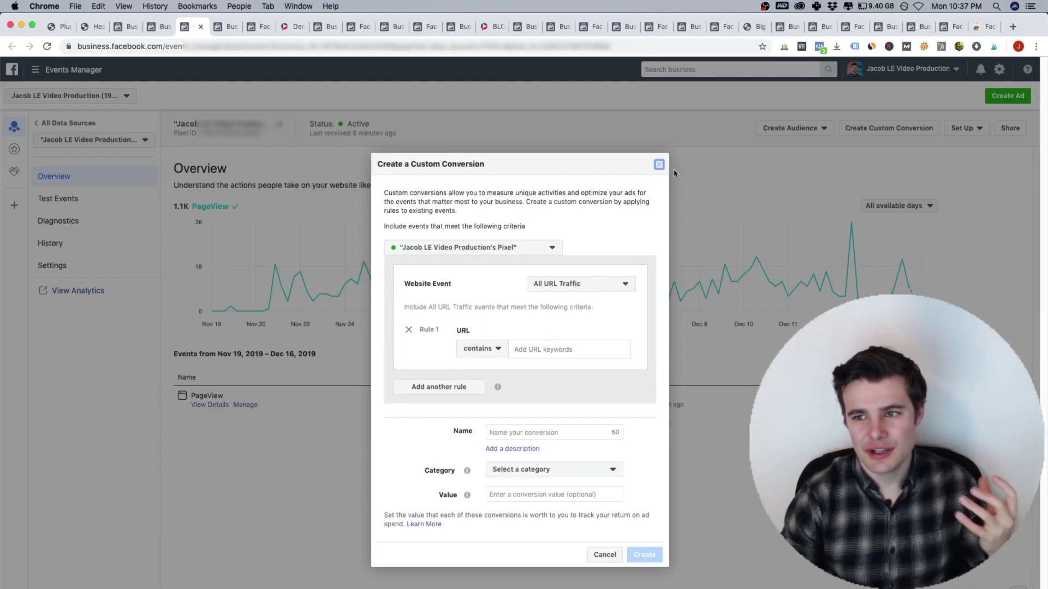
- Close the custom conversion form and start a new event on jacoblevideoproduction.com in the Event Setup Tool
click(660, 164)
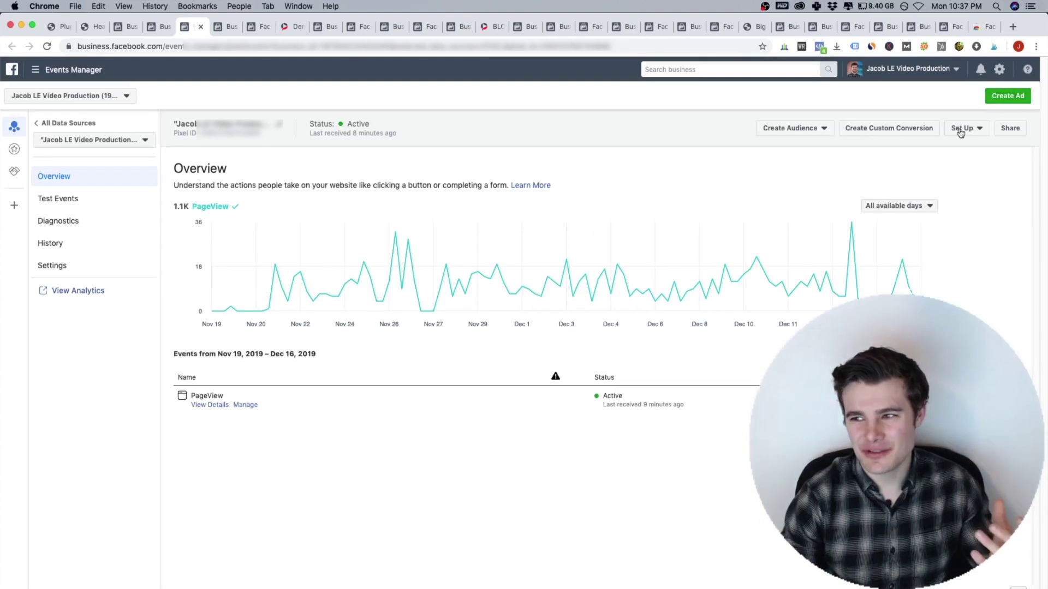
click(961, 129)
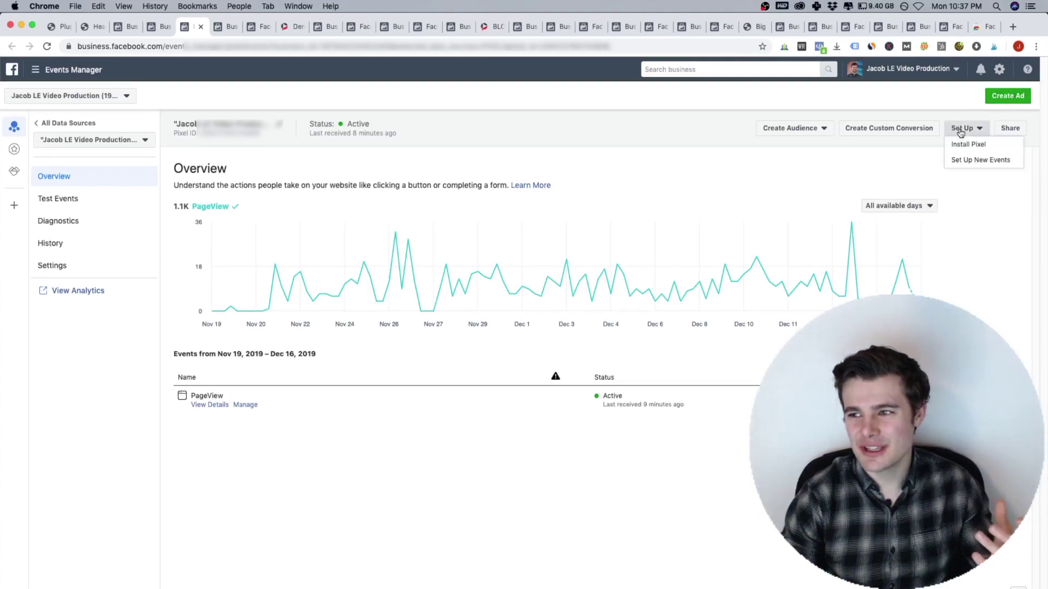
click(986, 161)
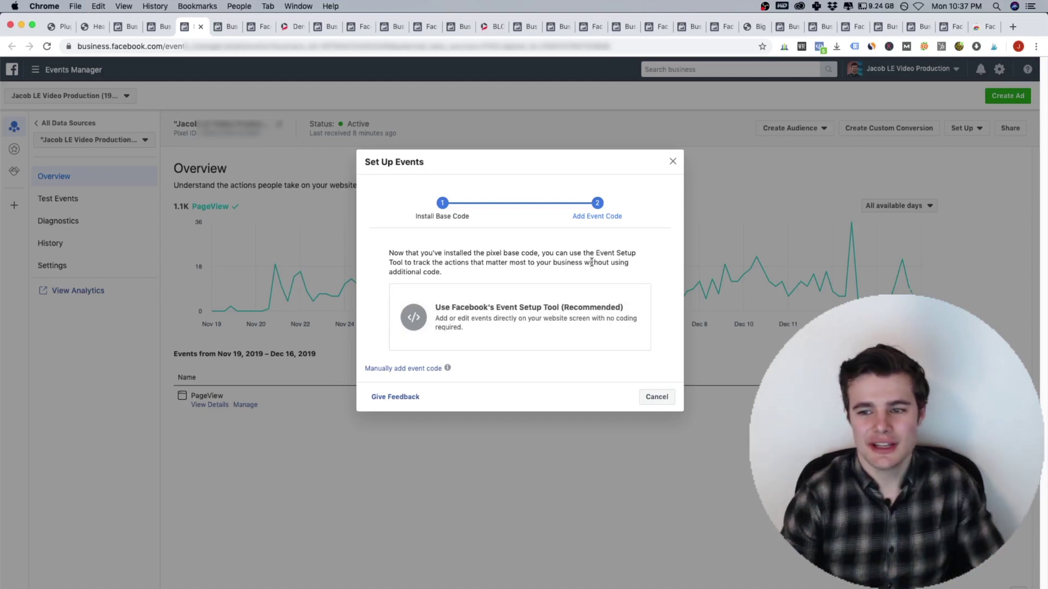
click(588, 306)
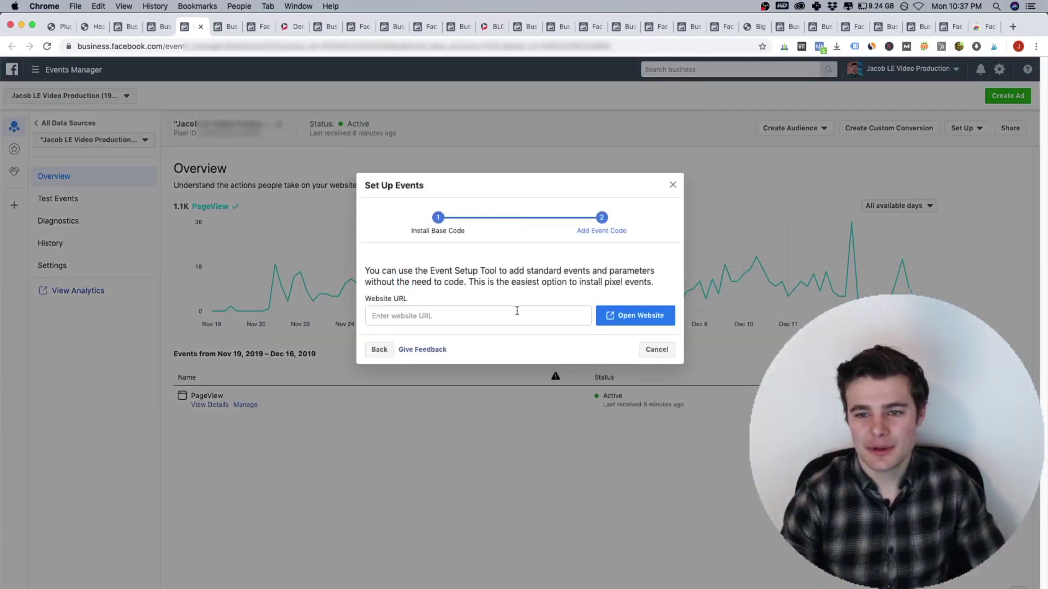
click(518, 317)
text(ht)
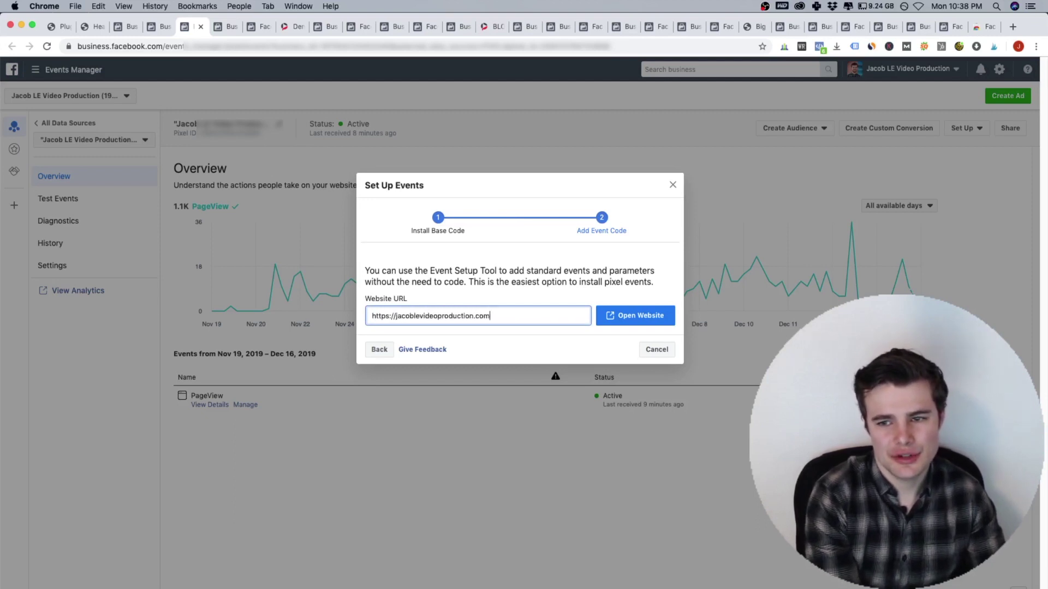
click(640, 314)
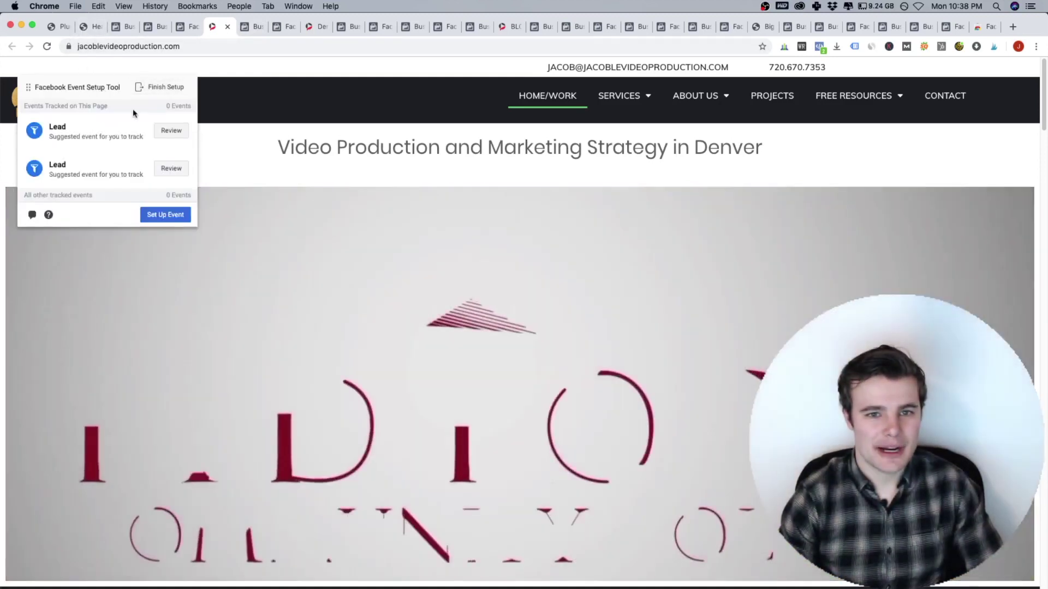
click(165, 214)
- Pick Purchase as the event type, begin selecting its page button, then close the website tab
click(82, 117)
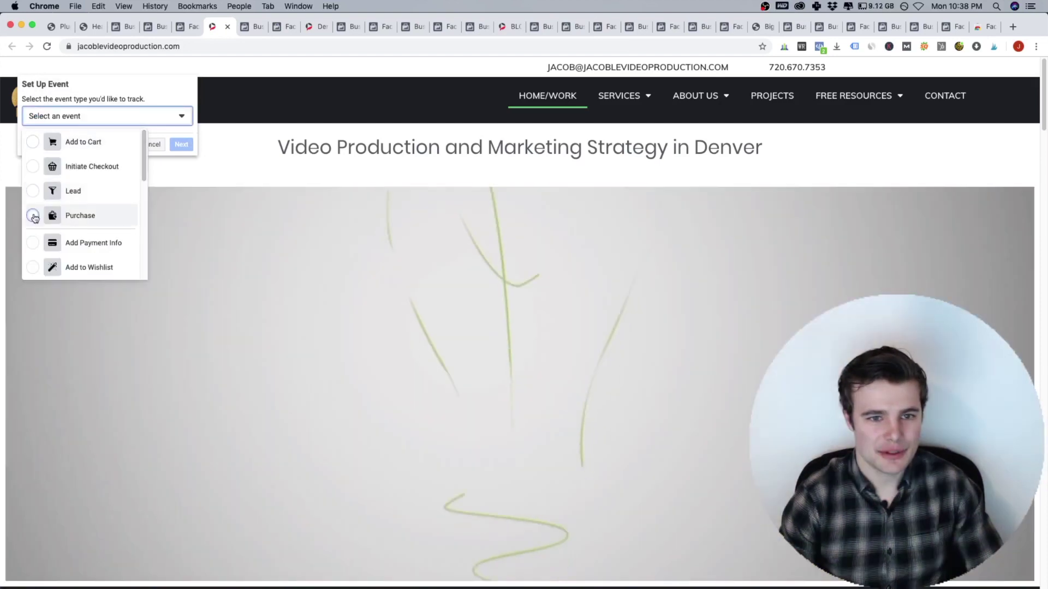
click(34, 217)
click(51, 166)
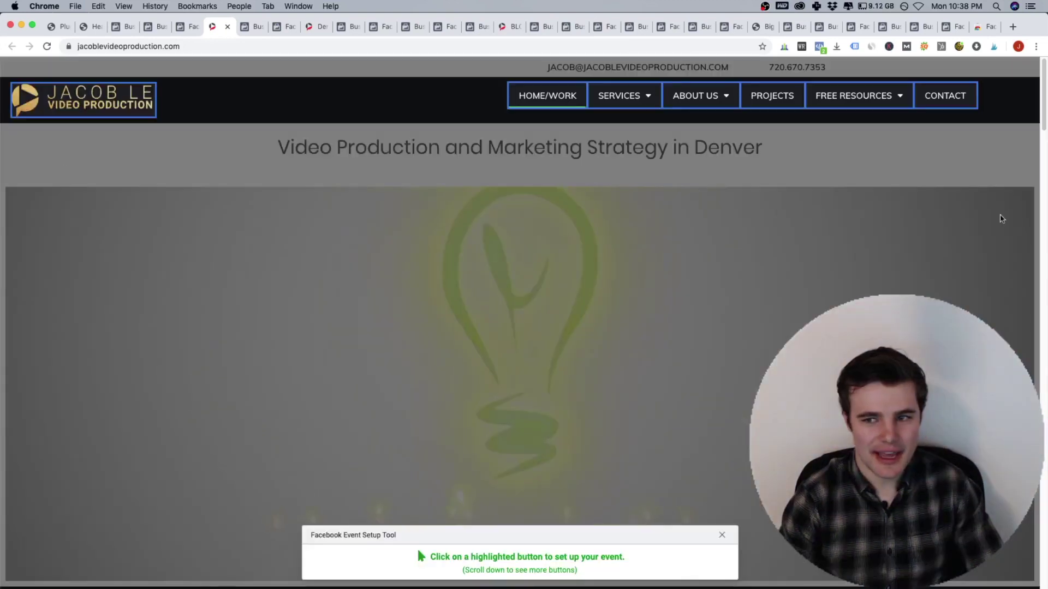
drag(1038, 89, 1038, 146)
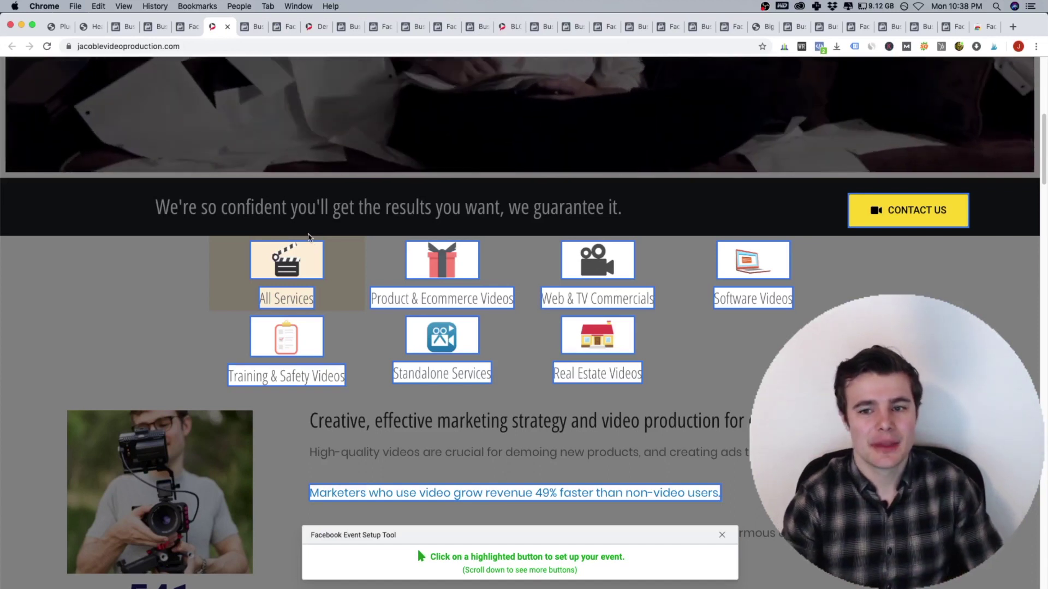
click(230, 27)
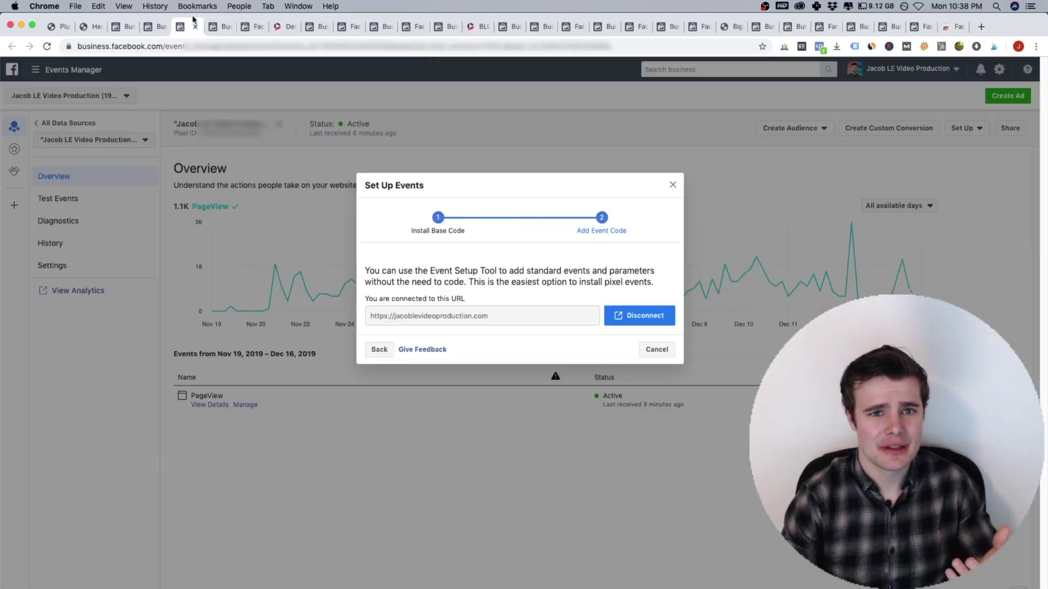
- Review the pixel code in WordPress Header and Footer, then close Set Up Events and open Custom Conversions
click(88, 27)
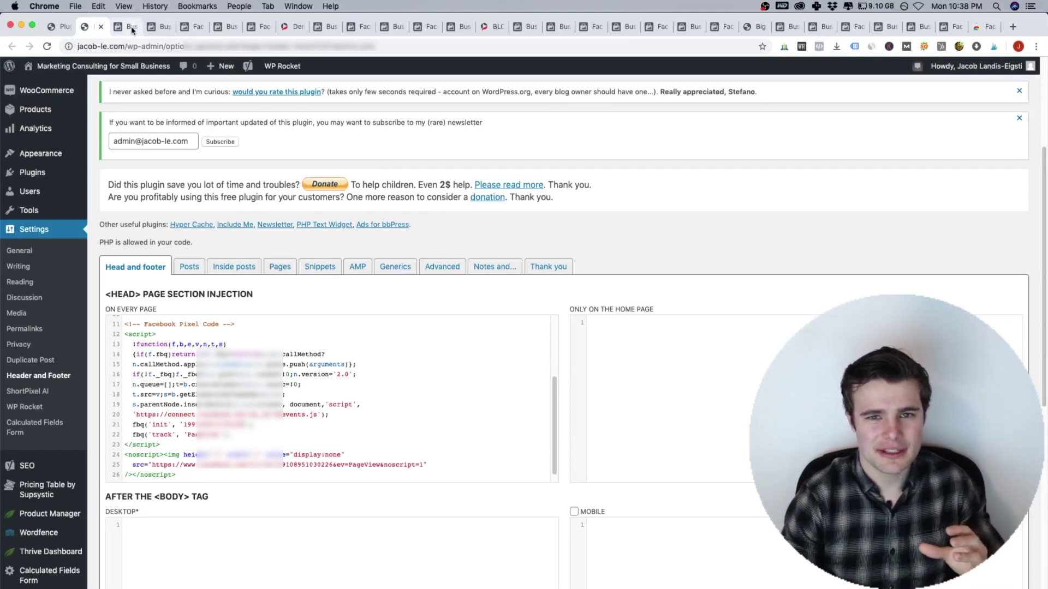
click(190, 28)
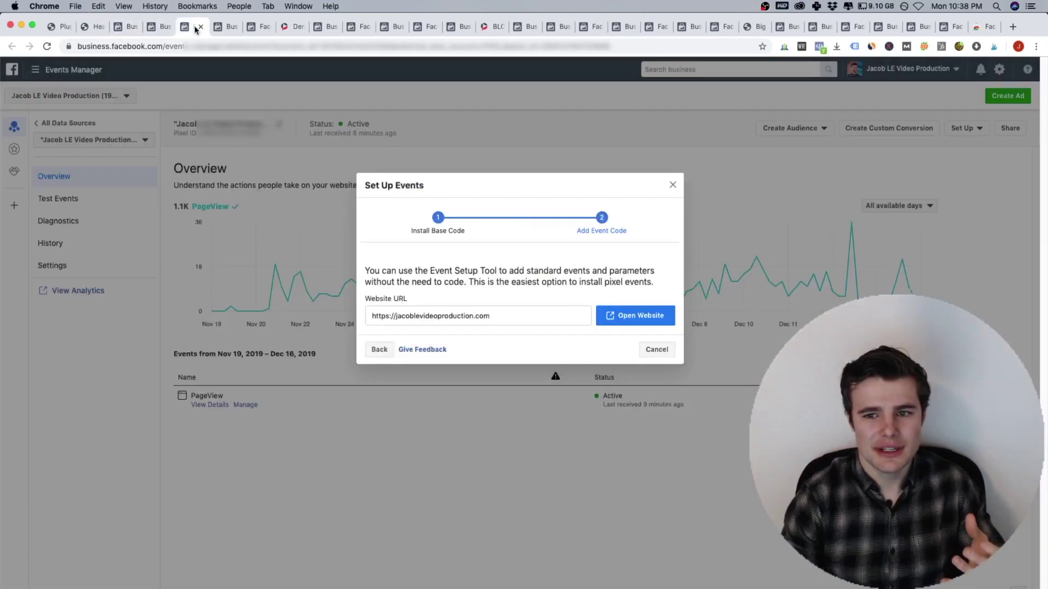
click(671, 185)
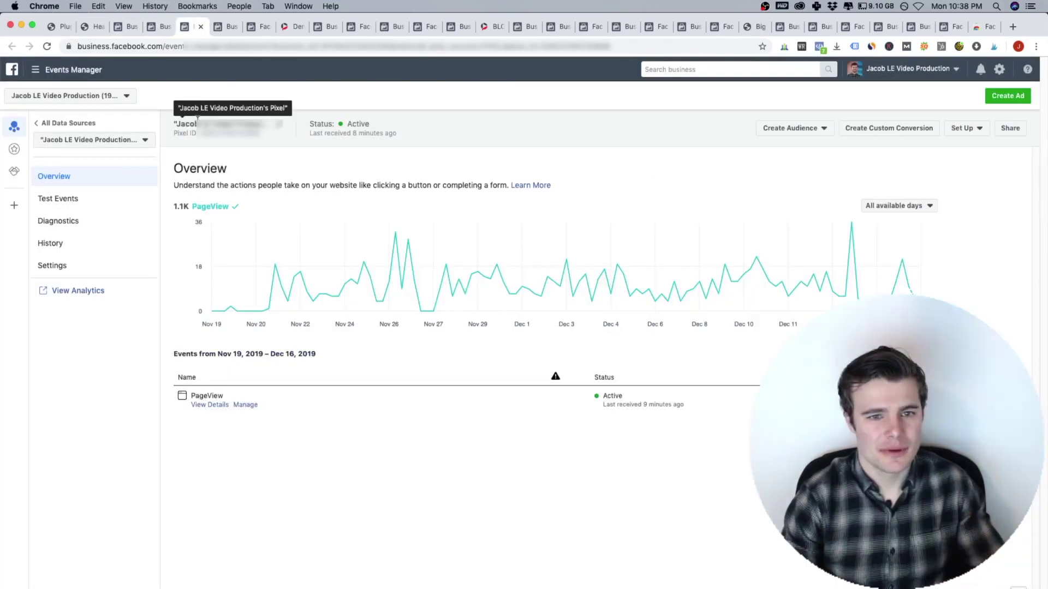
click(15, 149)
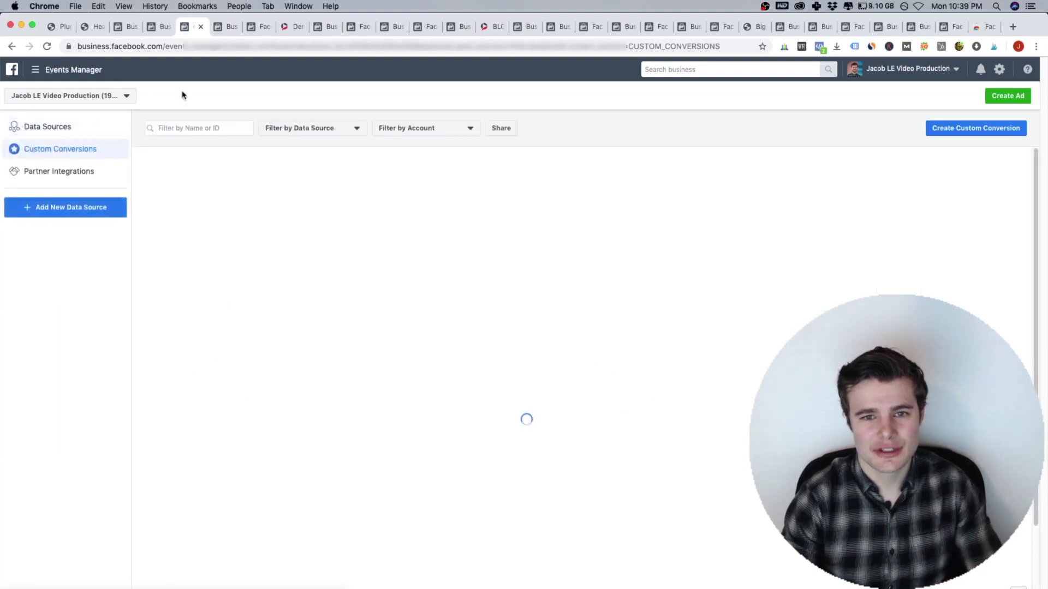